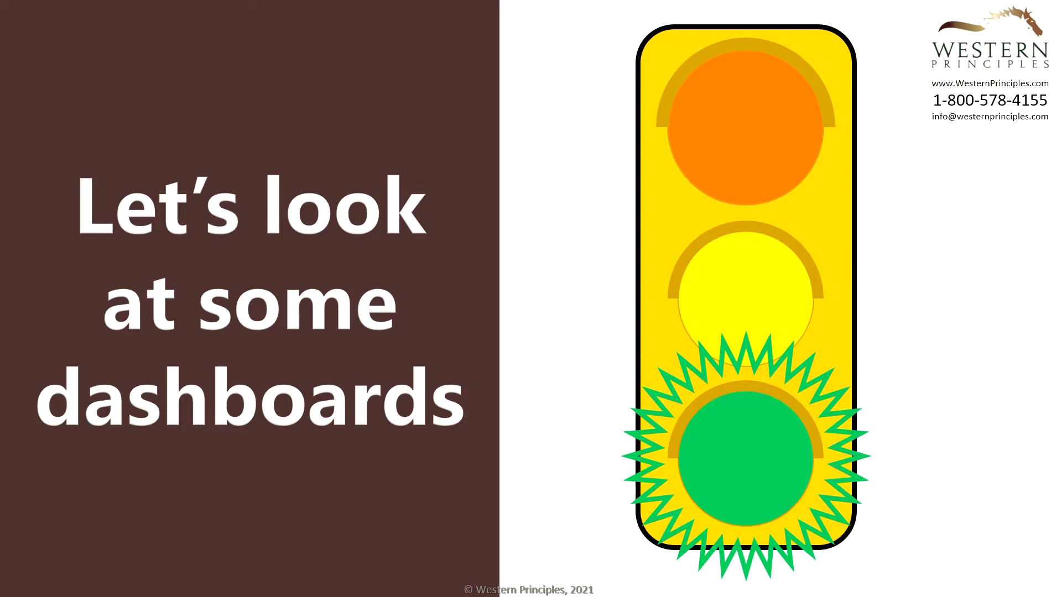
pyautogui.press('Right')
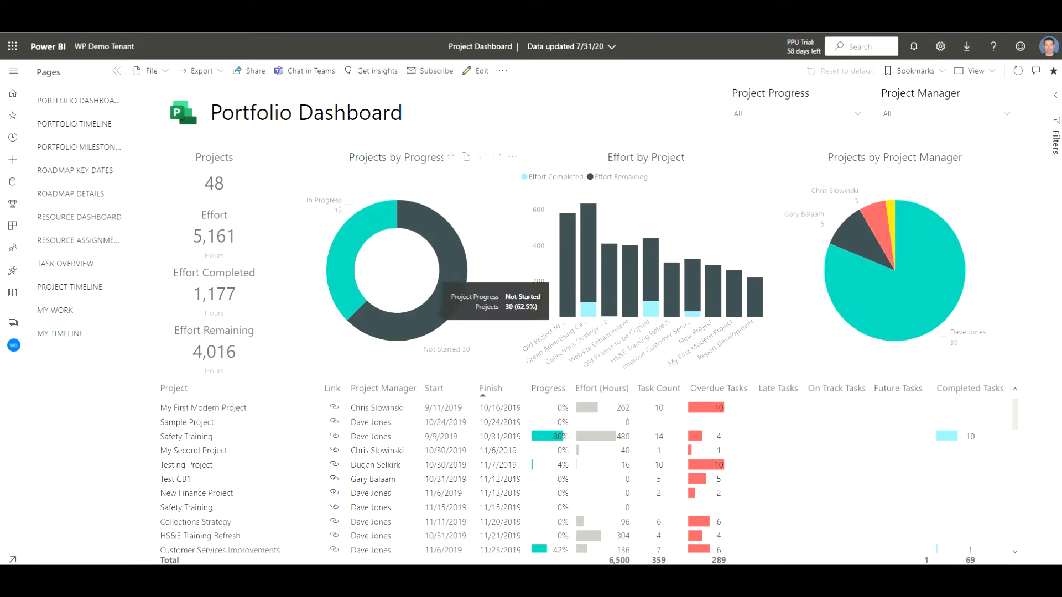
# Filter the portfolio dashboard to Not Started projects, review the project table, and clear the filter
pyautogui.click(438, 280)
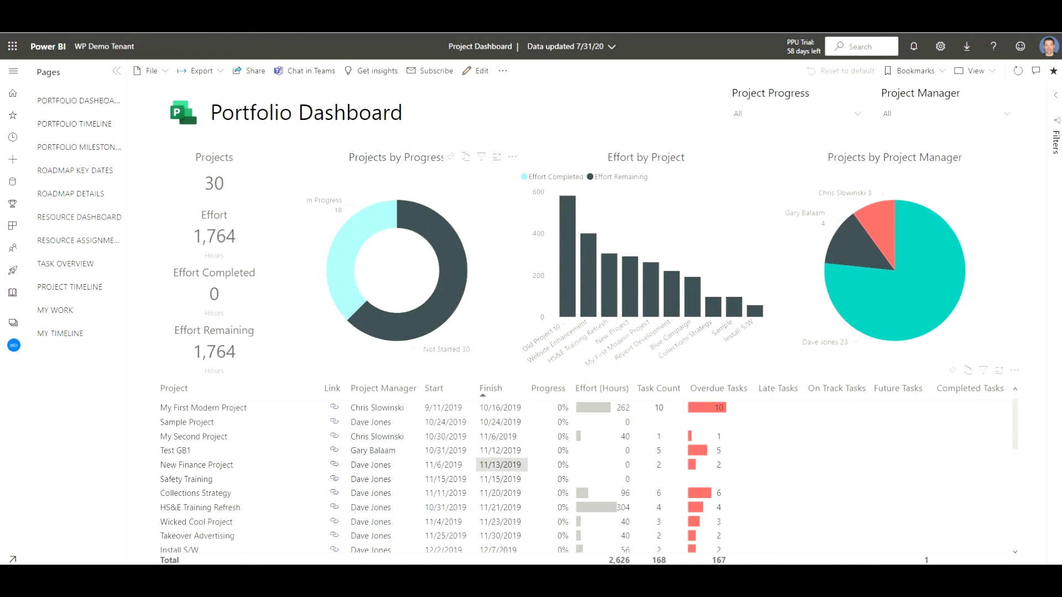
pyautogui.scroll(-5, 501, 465)
pyautogui.scroll(5, 501, 465)
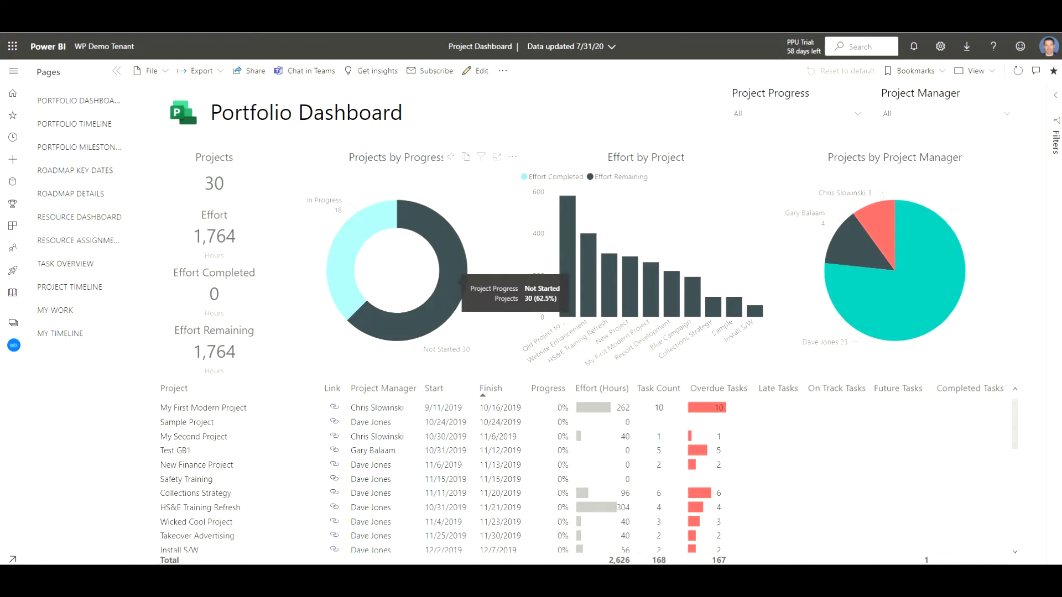
pyautogui.click(459, 281)
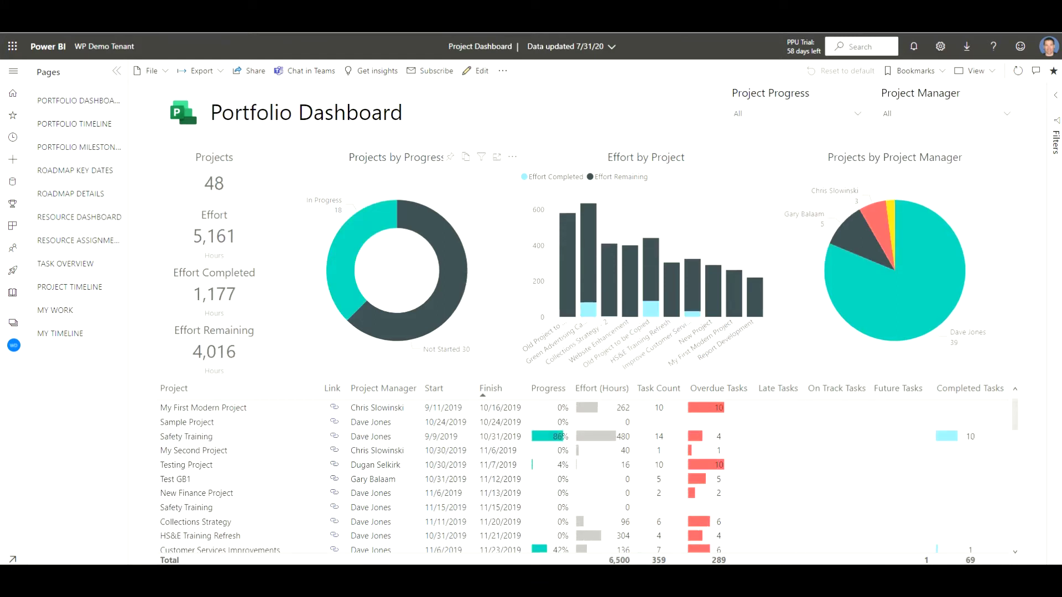
# Sort the project table by overdue tasks in descending order while filtered to In Progress projects, and clear the chart filter
pyautogui.click(346, 244)
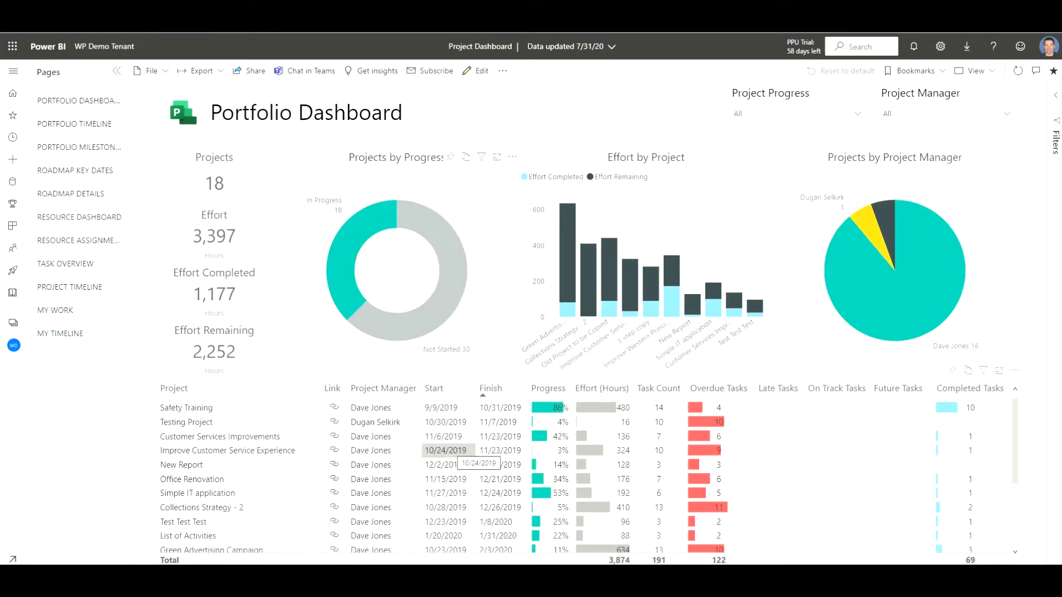
pyautogui.click(602, 388)
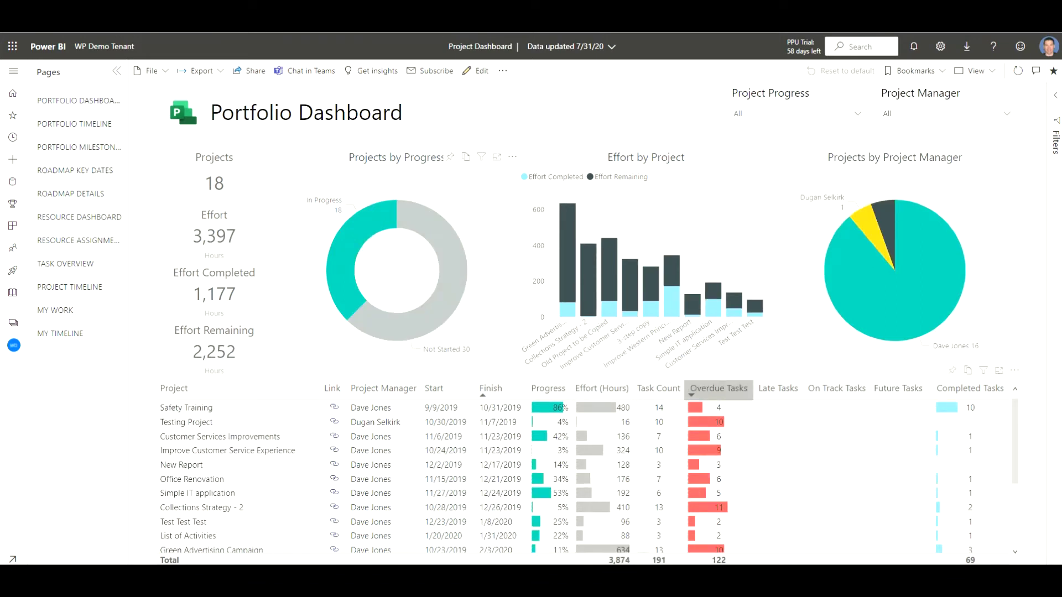
pyautogui.click(719, 388)
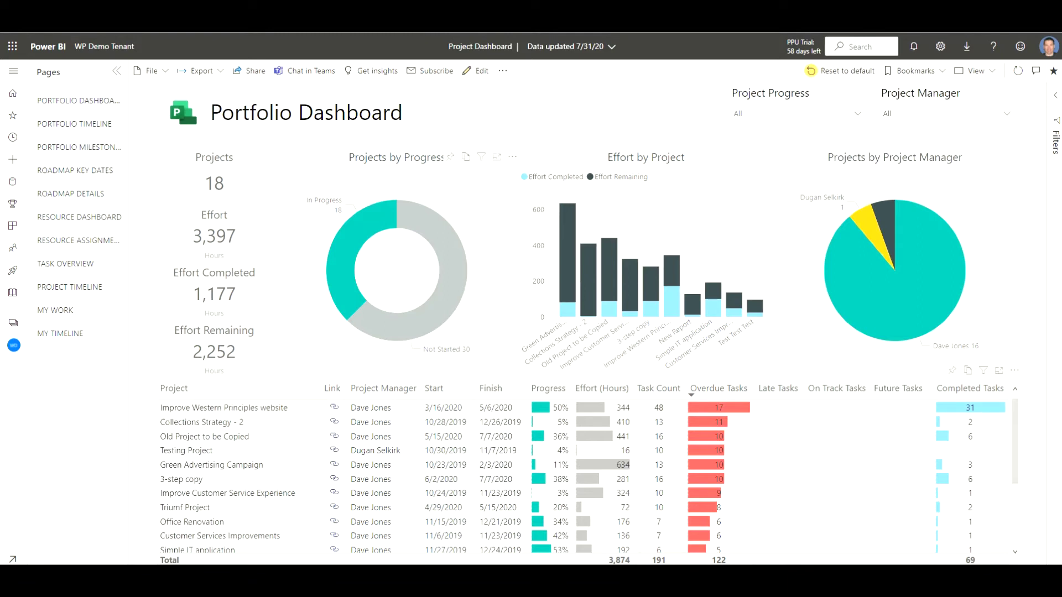
pyautogui.click(348, 277)
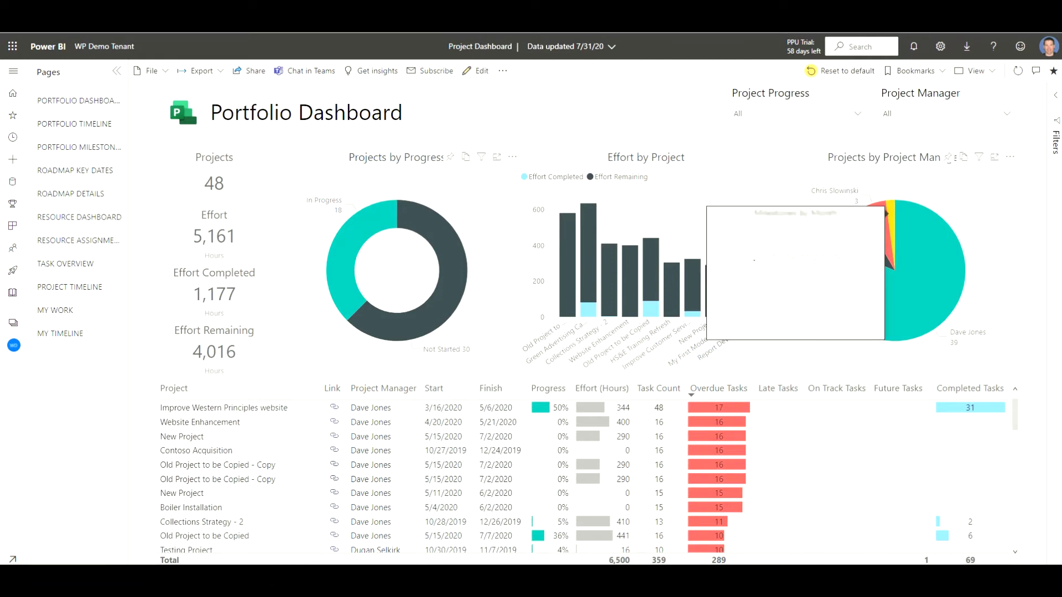
# Filter the dashboard to the project manager with the largest slice of Projects by Project Manager and review the project table
pyautogui.click(890, 219)
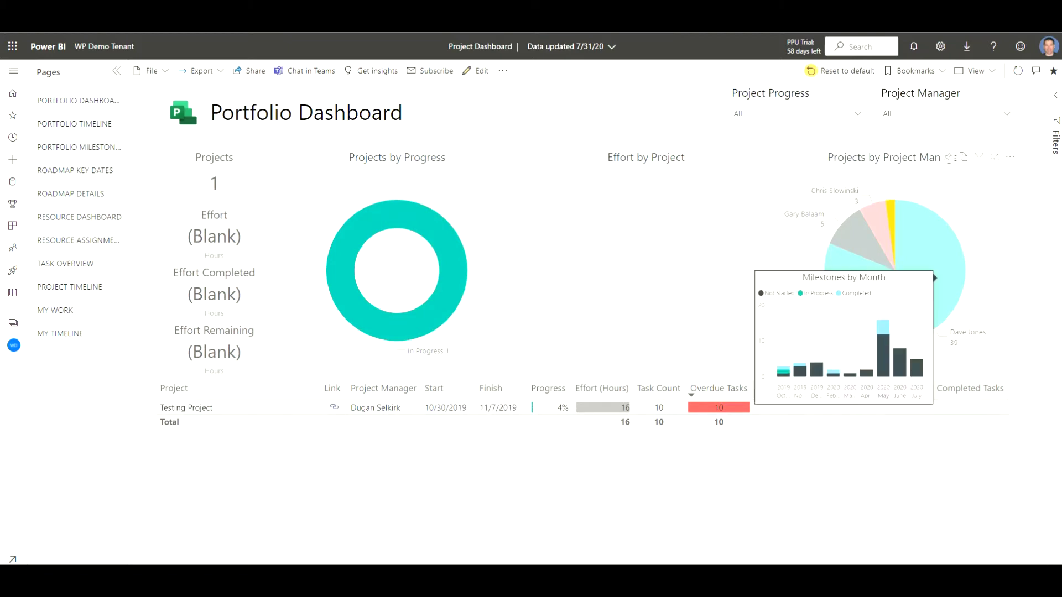
pyautogui.click(935, 277)
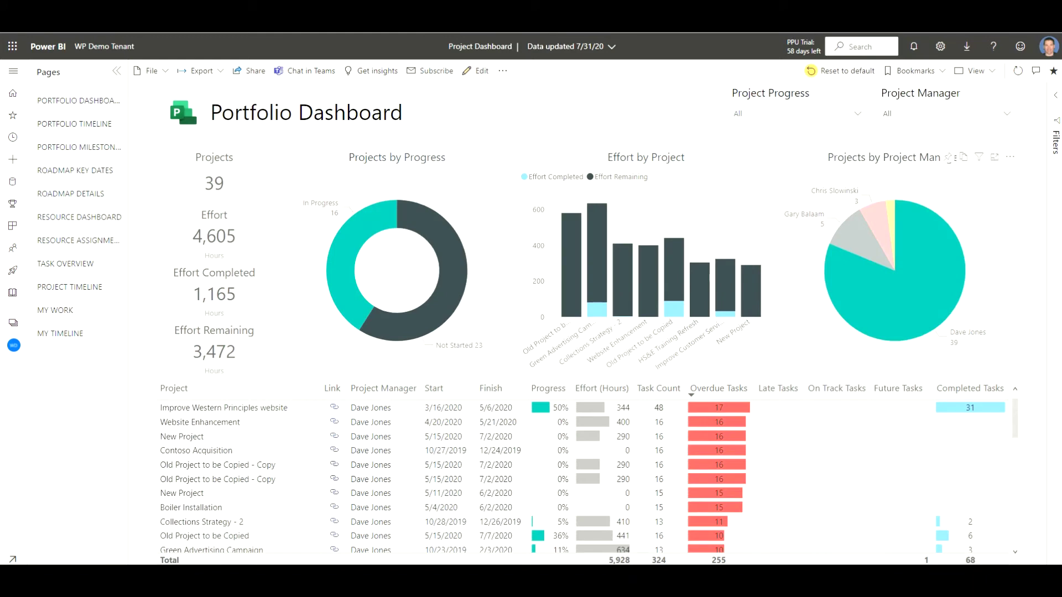
pyautogui.scroll(-3, 837, 480)
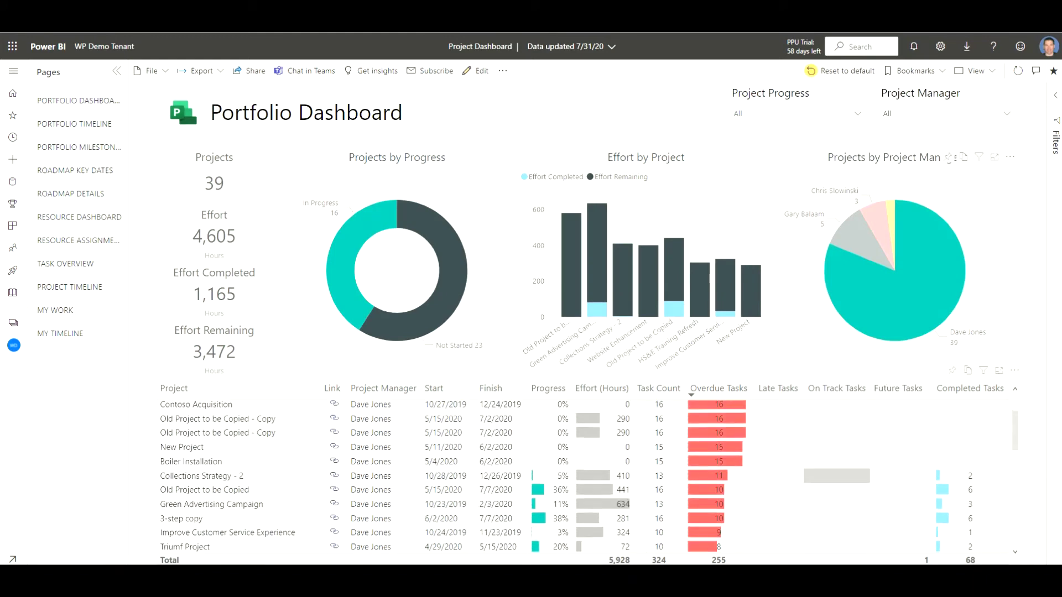
pyautogui.scroll(3, 837, 479)
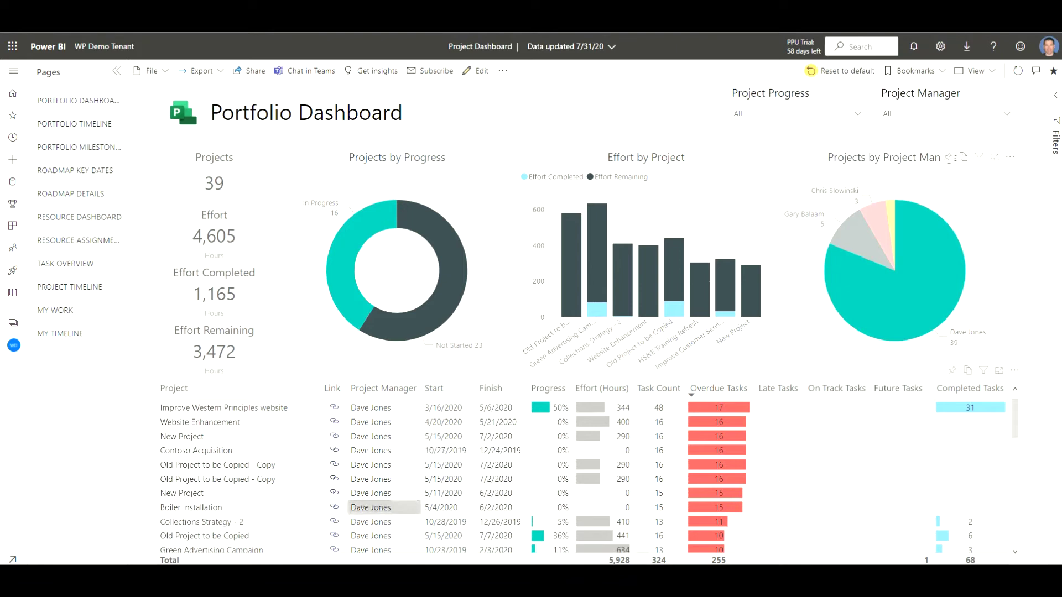
# Open the linked Boiler Installation project from the project table and switch it to the Grid view
pyautogui.click(334, 507)
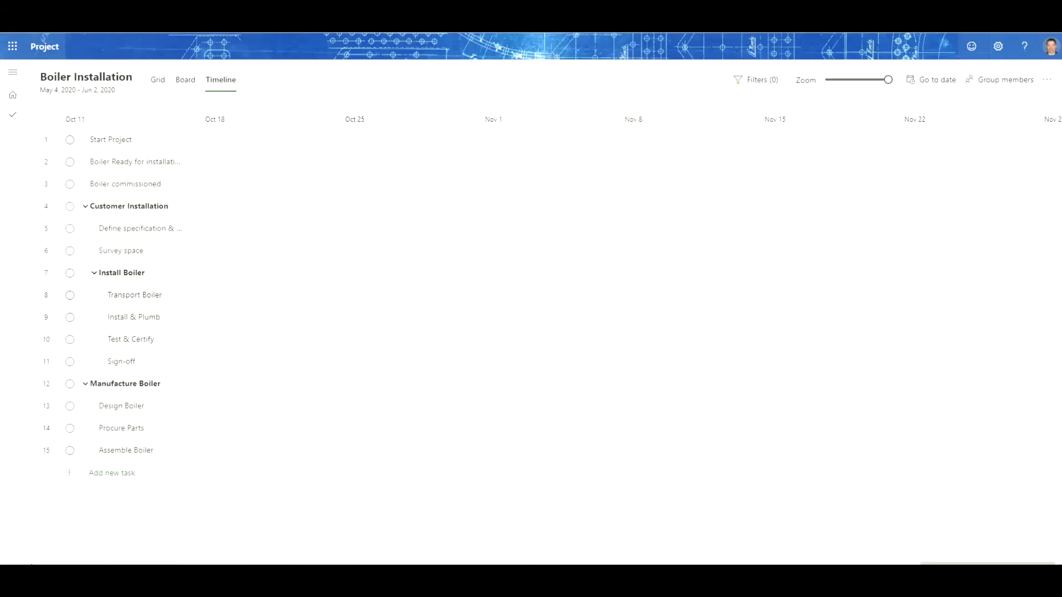
pyautogui.click(158, 80)
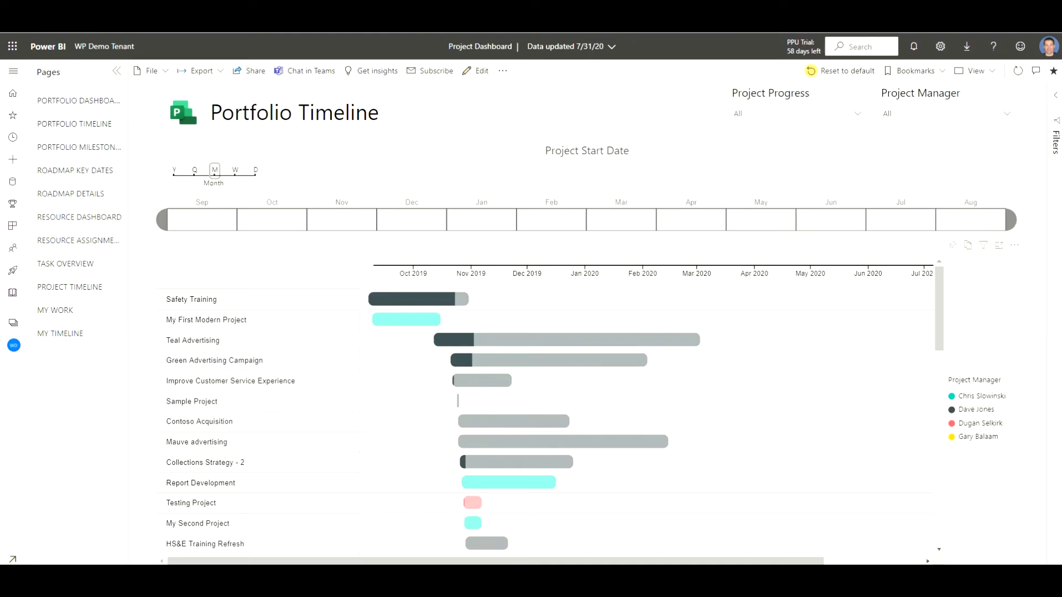
# Browse the Portfolio Timeline and highlight the projects of the second project manager in the legend
pyautogui.scroll(-6, 548, 410)
pyautogui.scroll(6, 547, 410)
pyautogui.click(976, 410)
pyautogui.scroll(-5, 548, 409)
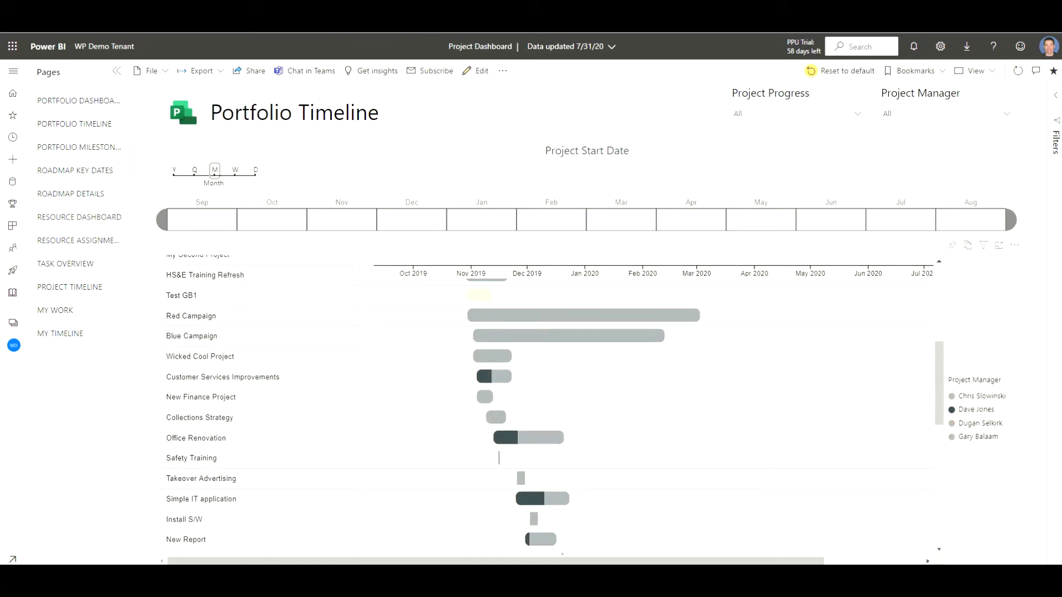
pyautogui.scroll(5, 547, 410)
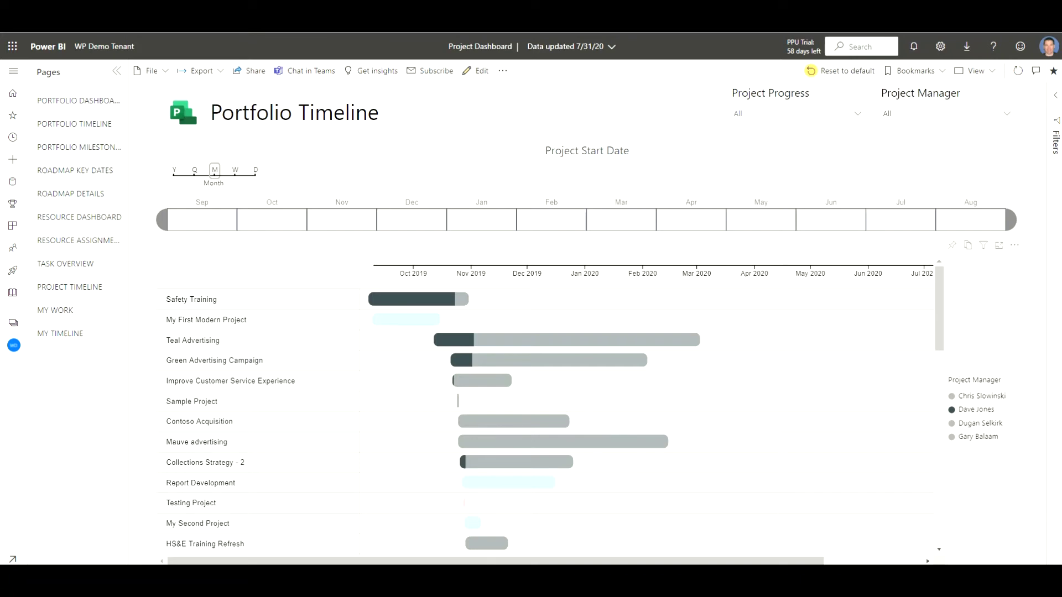
# Inspect individual project bars on the Portfolio Timeline, including the details of Report Development
pyautogui.scroll(-1, 498, 354)
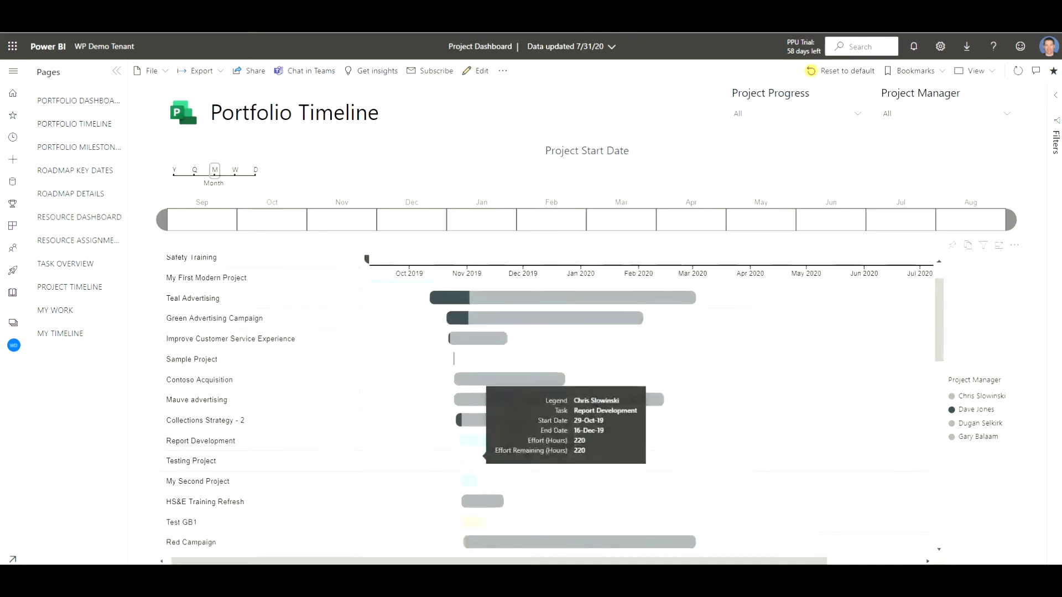
pyautogui.scroll(1, 498, 377)
pyautogui.moveTo(475, 462)
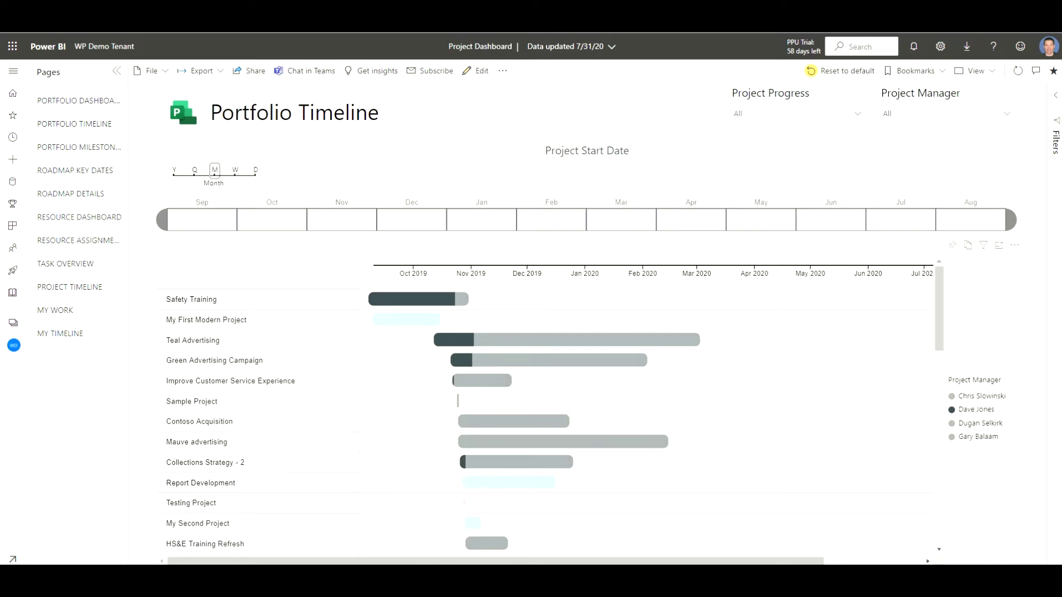
pyautogui.scroll(-1, 420, 315)
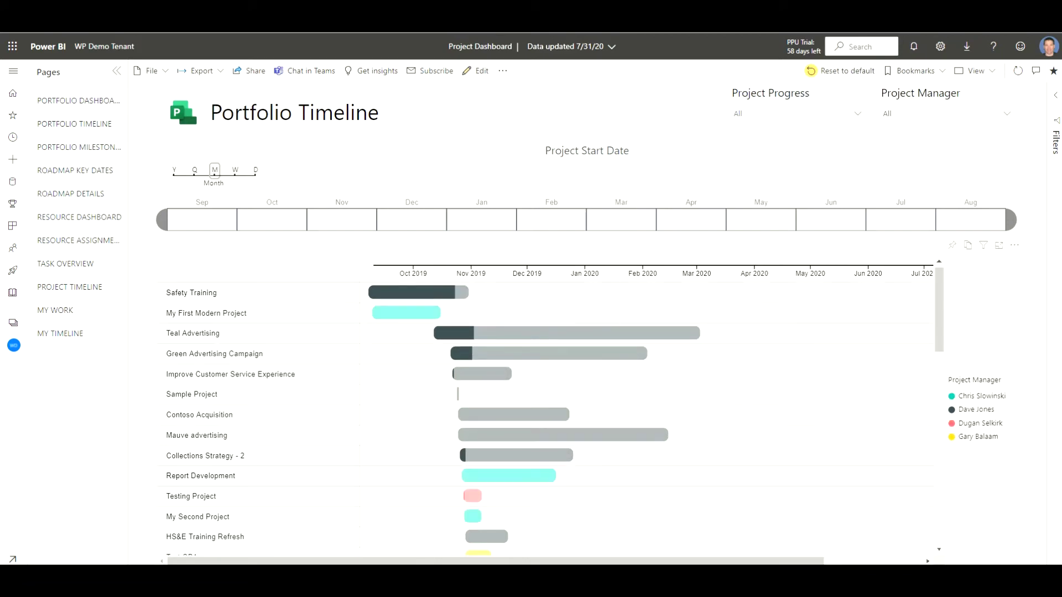
pyautogui.moveTo(542, 353)
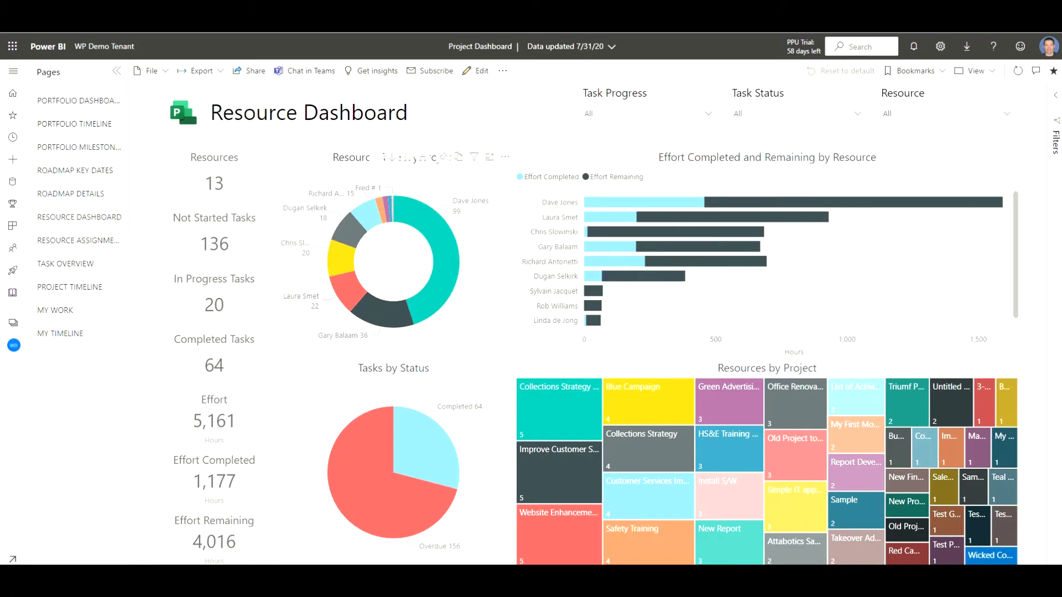
# Filter the Resource Dashboard by the resource with the most tasks, and by the Overdue task status
pyautogui.moveTo(450, 277)
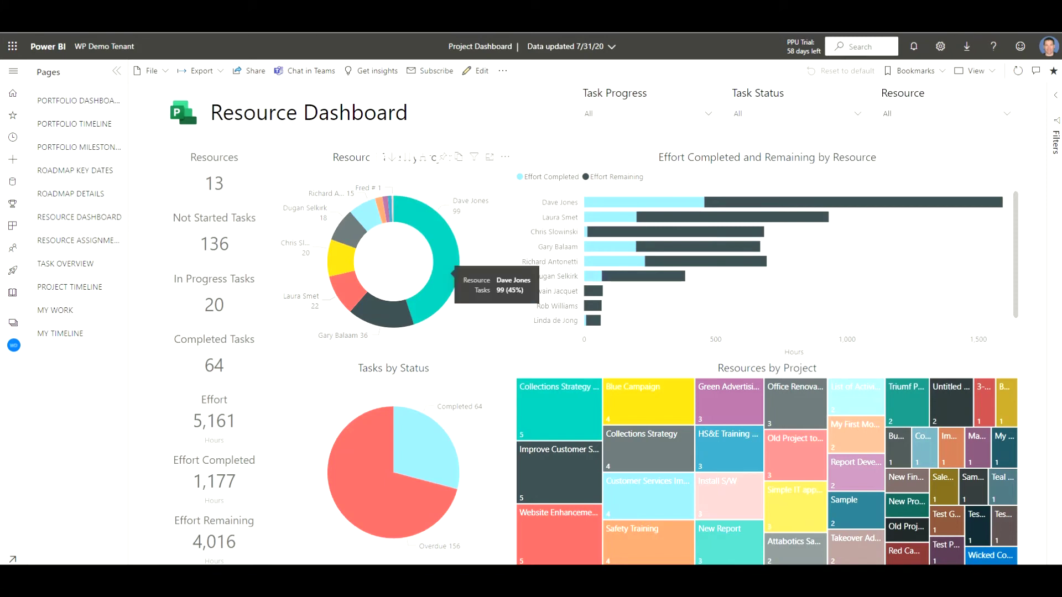
pyautogui.click(449, 275)
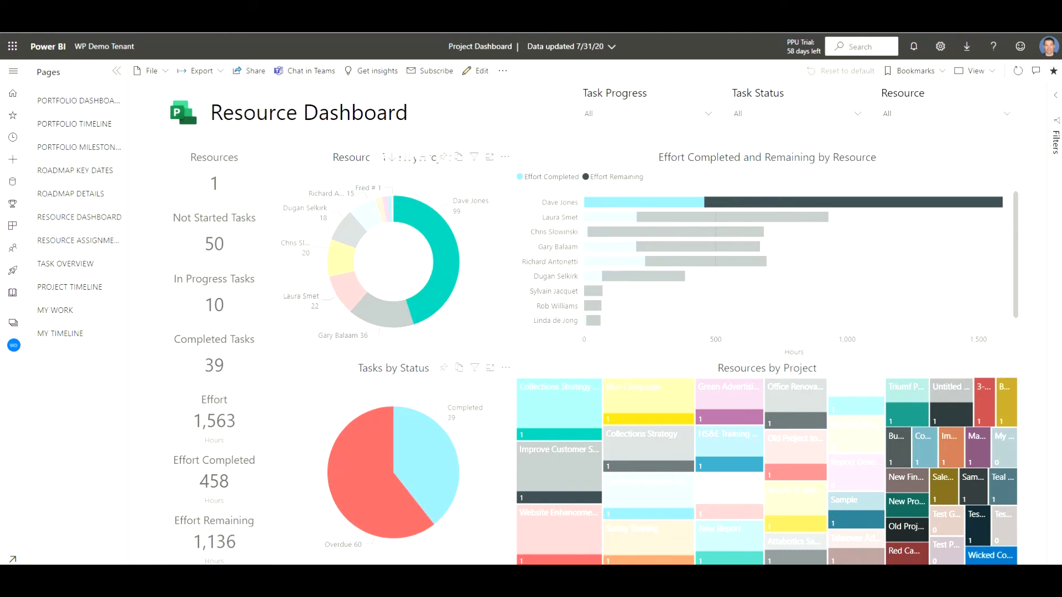
pyautogui.moveTo(359, 488)
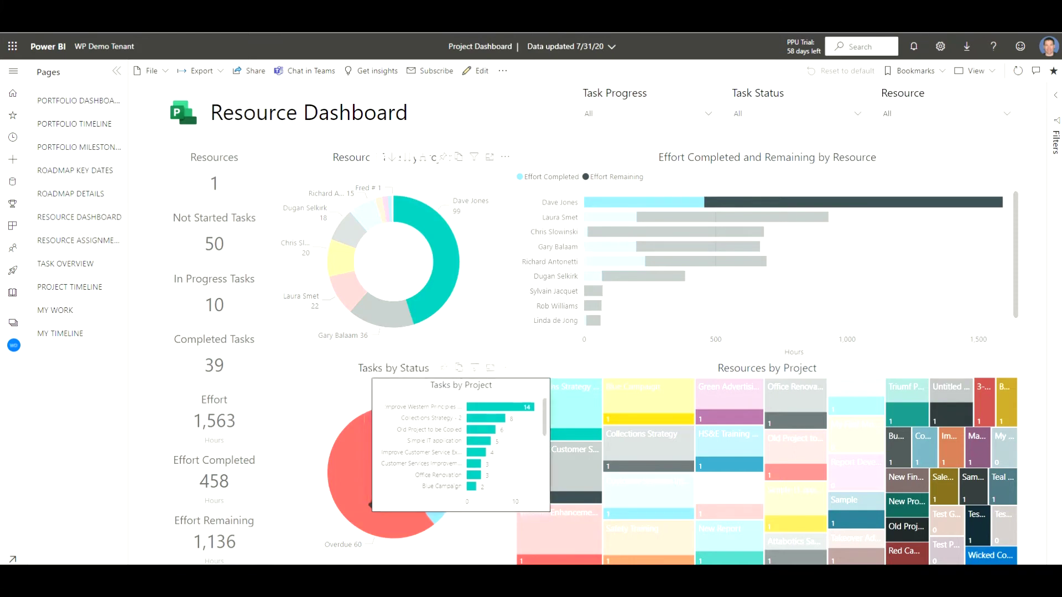
pyautogui.click(365, 498)
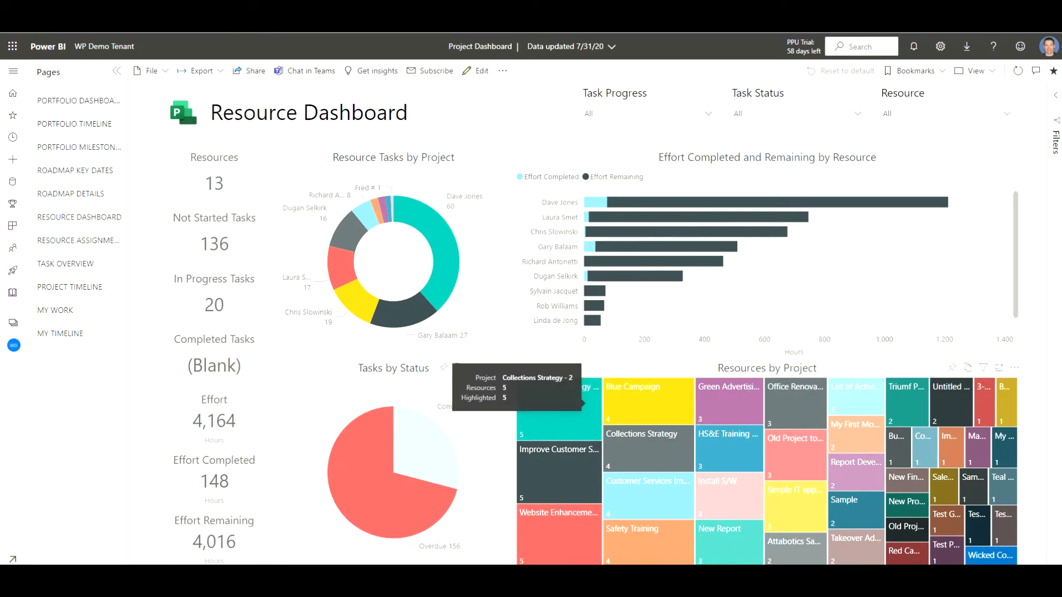
# Explore the Resources by Project treemap and filter the Resource Dashboard to the Safety Training project
pyautogui.click(588, 406)
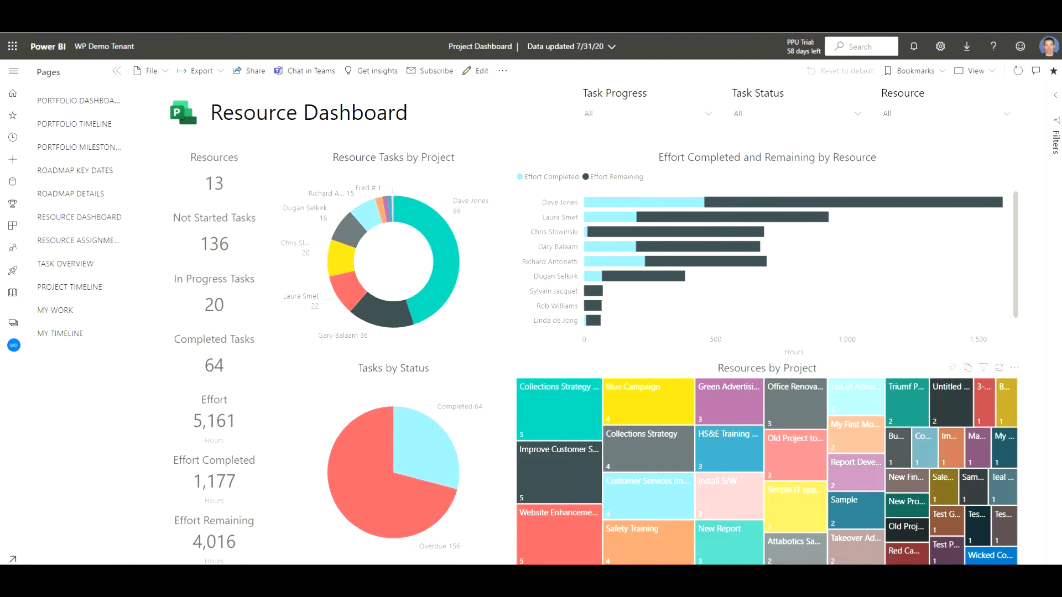
pyautogui.moveTo(613, 455)
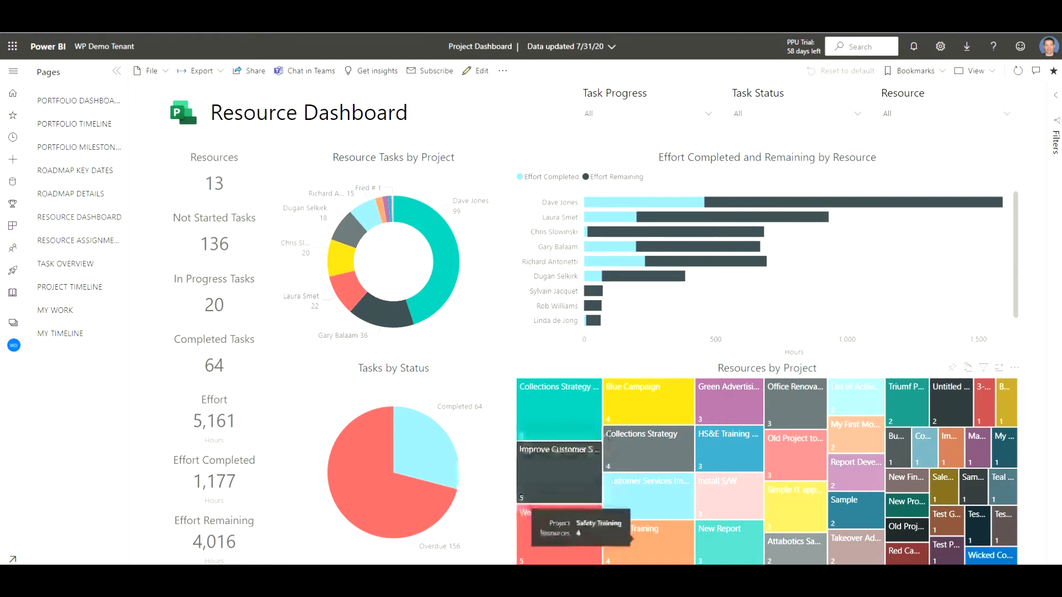
pyautogui.click(614, 539)
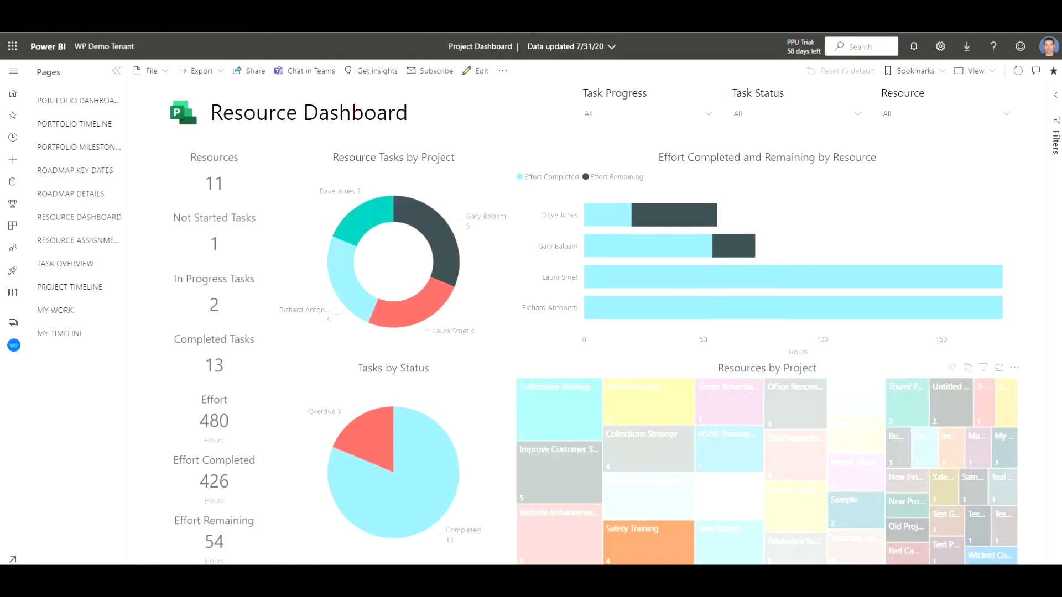
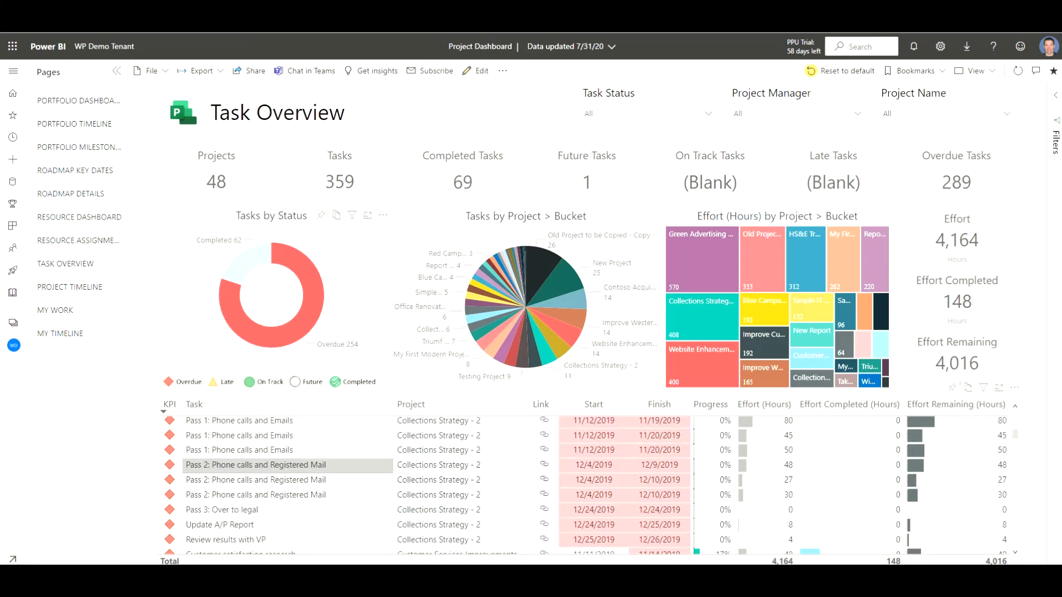
# Filter the Task Overview page to the second project manager in the list and review the filtered task table
pyautogui.scroll(5, 288, 476)
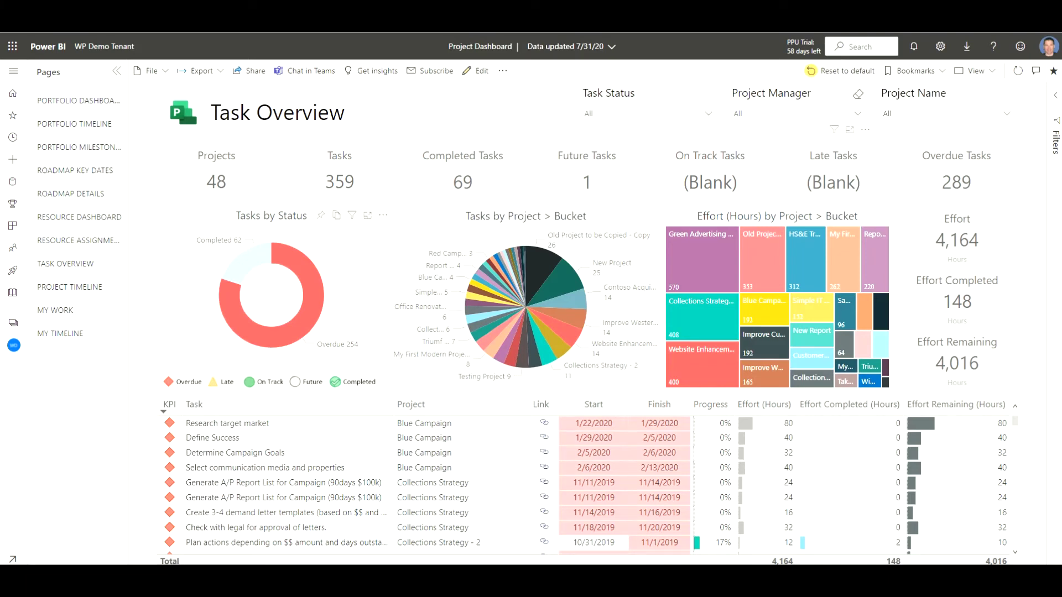
pyautogui.click(797, 114)
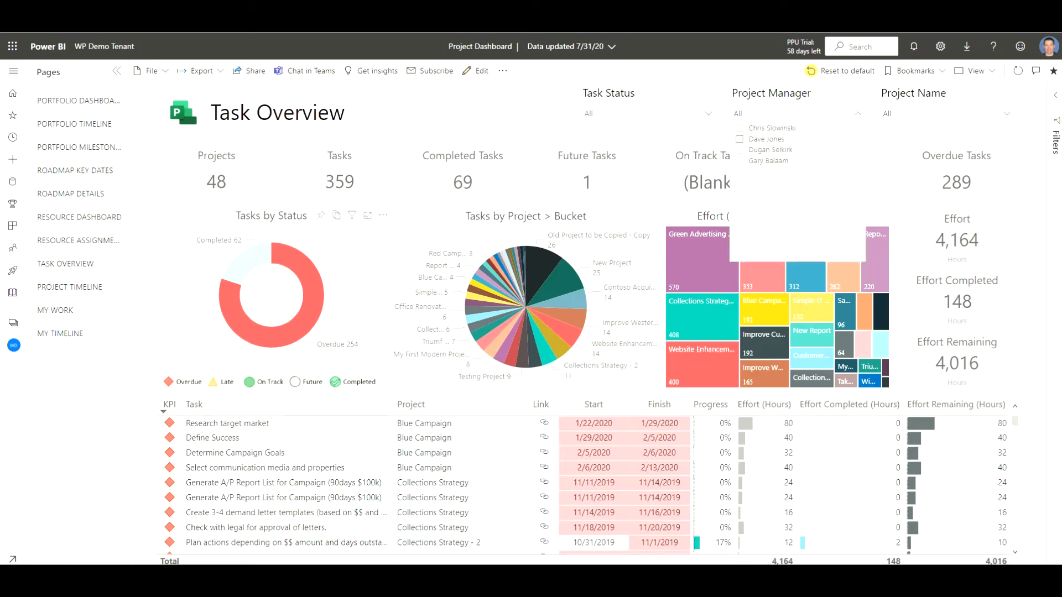
pyautogui.click(740, 139)
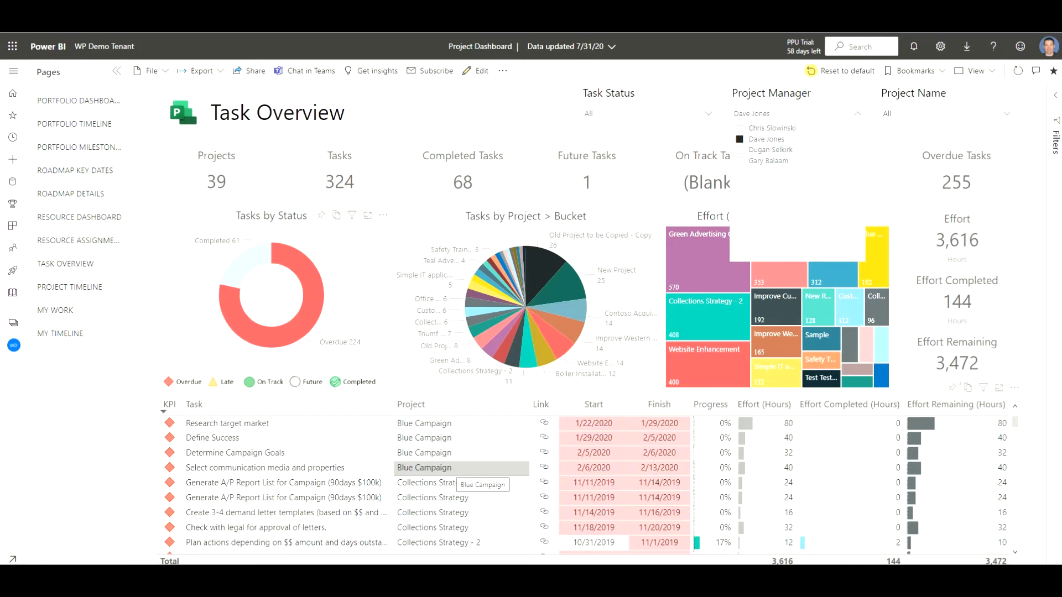
pyautogui.scroll(-3, 462, 467)
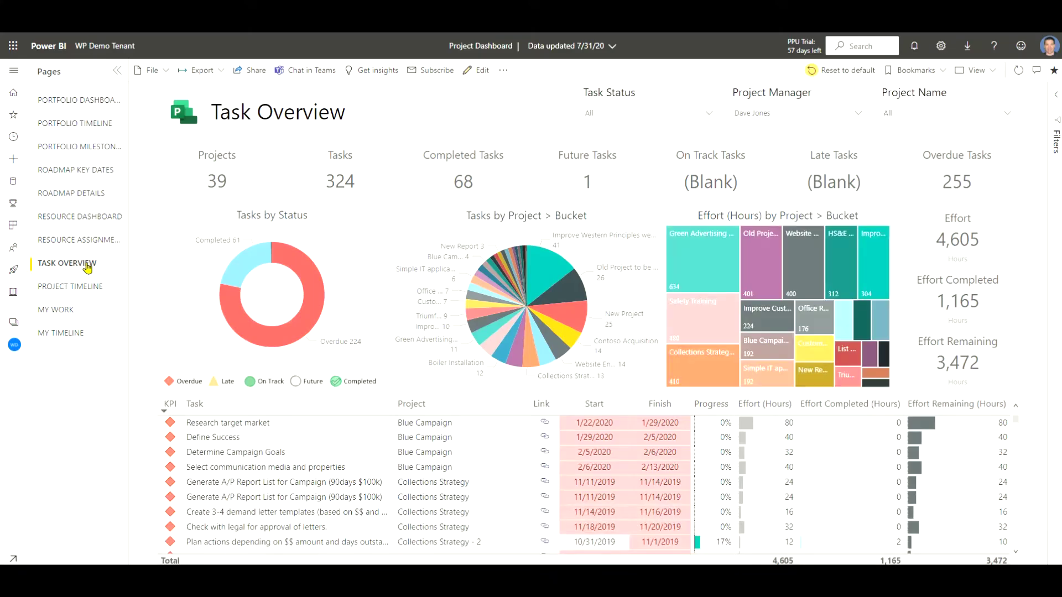
# Open the Project Timeline page and look through the scheduled tasks of Safety Training and Teal Advertising
pyautogui.click(76, 291)
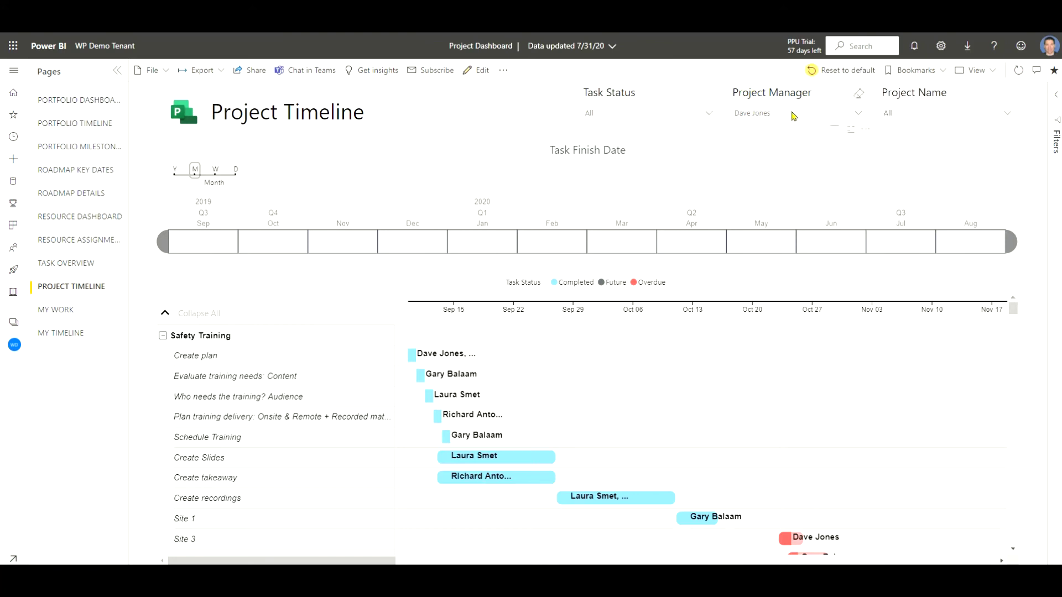
pyautogui.scroll(-3, 791, 374)
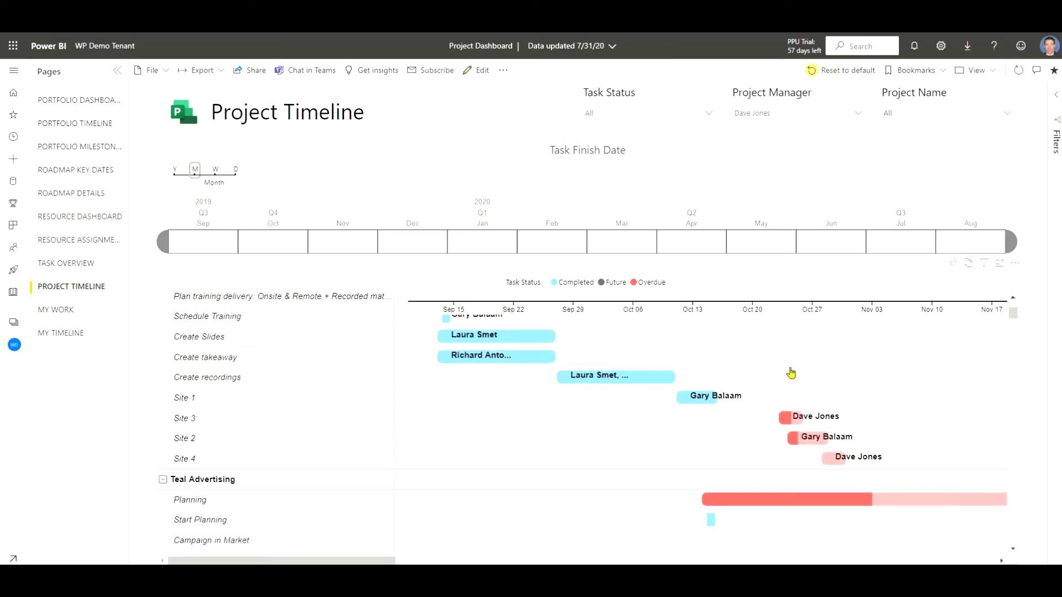
pyautogui.scroll(3, 791, 374)
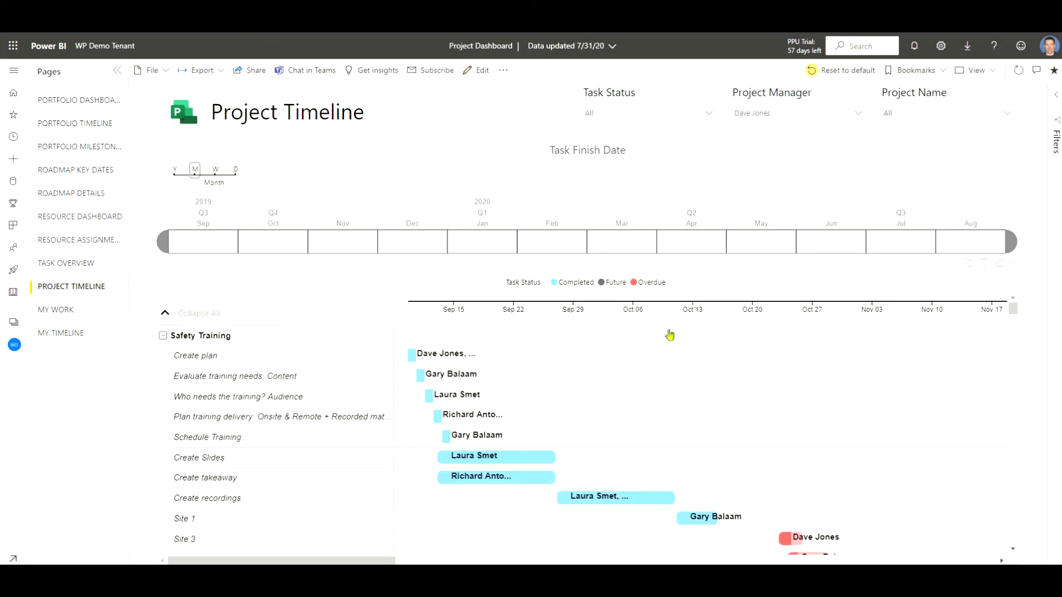
# Filter the Project Timeline to Overdue tasks and inspect the details of the Site 2 task in Safety Training
pyautogui.moveTo(497, 462)
pyautogui.moveTo(791, 542)
pyautogui.click(708, 114)
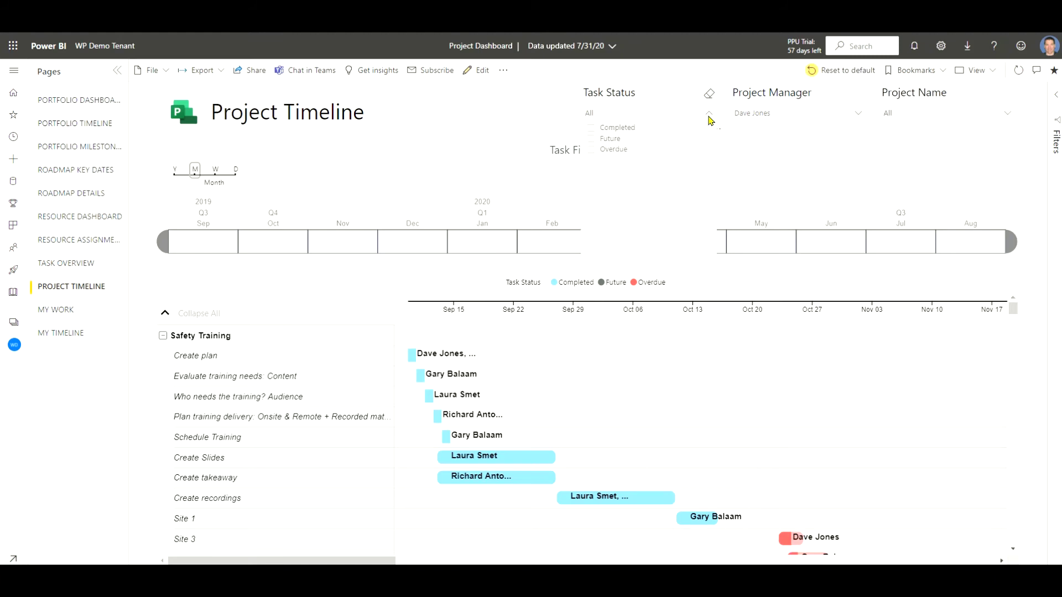
pyautogui.click(597, 152)
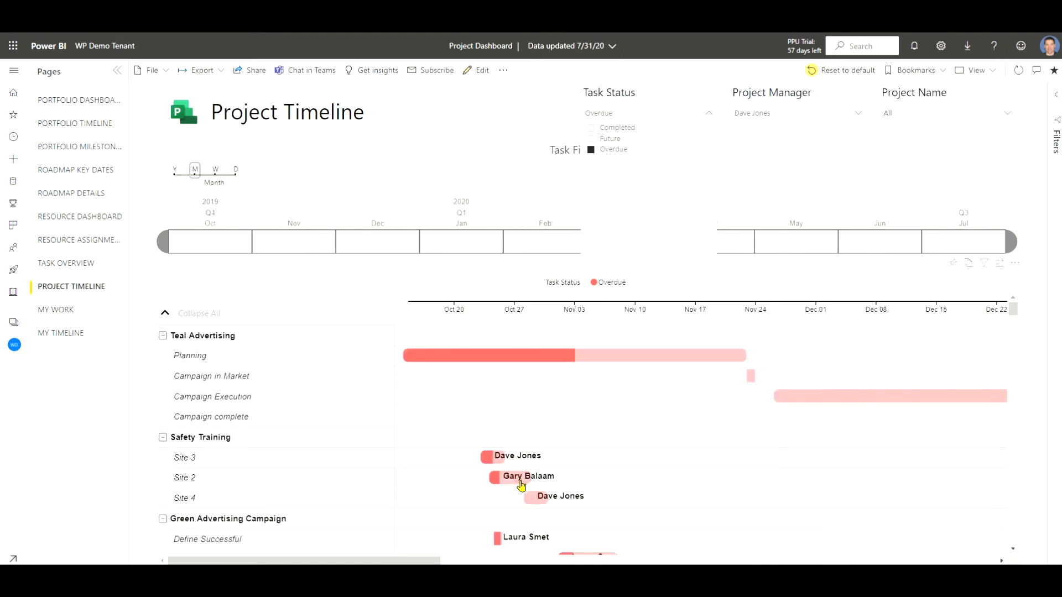
pyautogui.moveTo(521, 484)
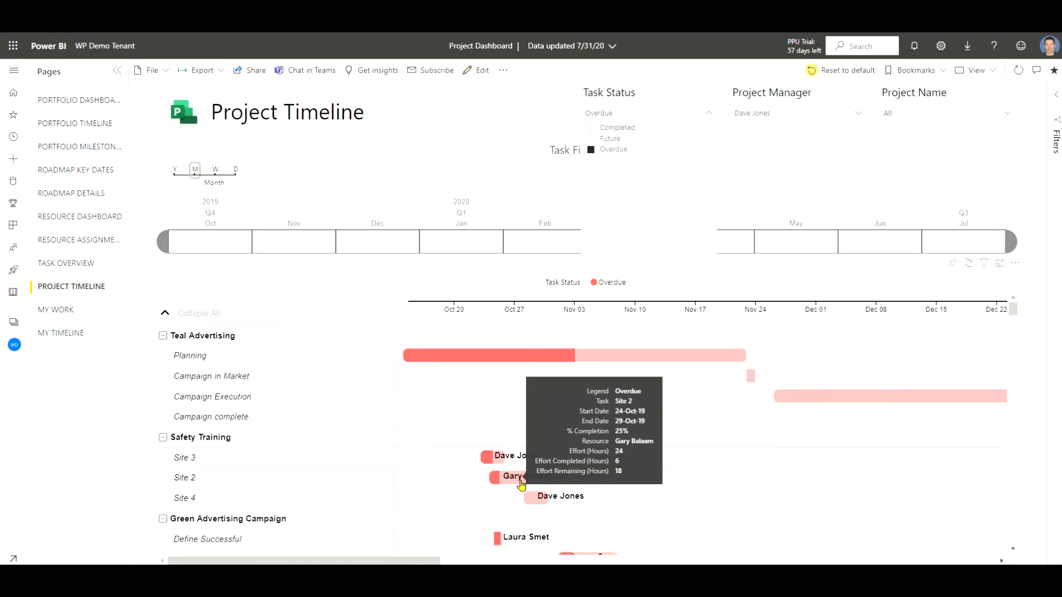
# Clear the Overdue task status filter from the Project Timeline
pyautogui.click(500, 130)
pyautogui.click(630, 113)
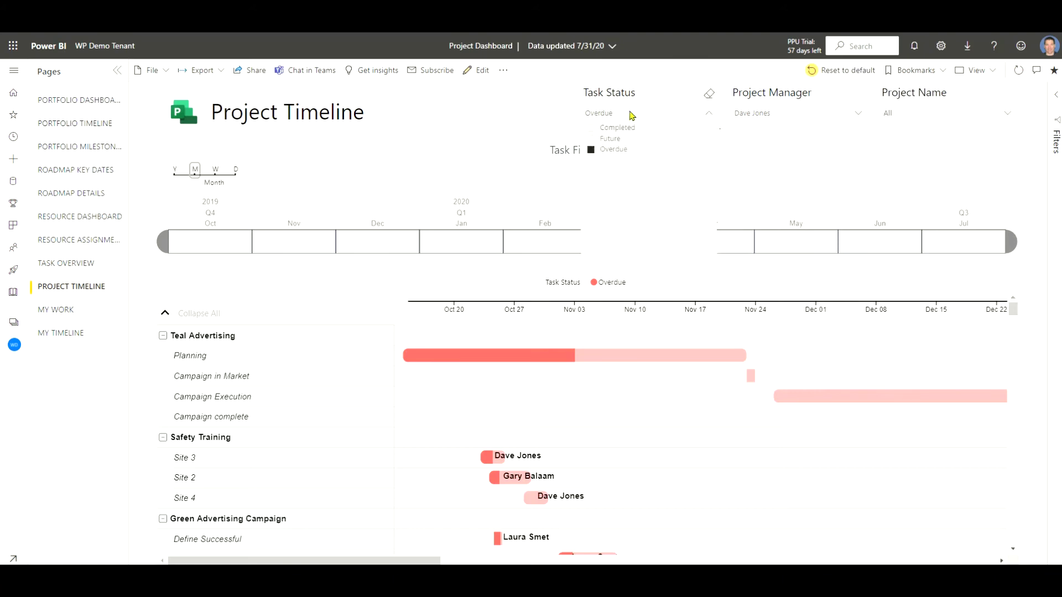
pyautogui.click(592, 150)
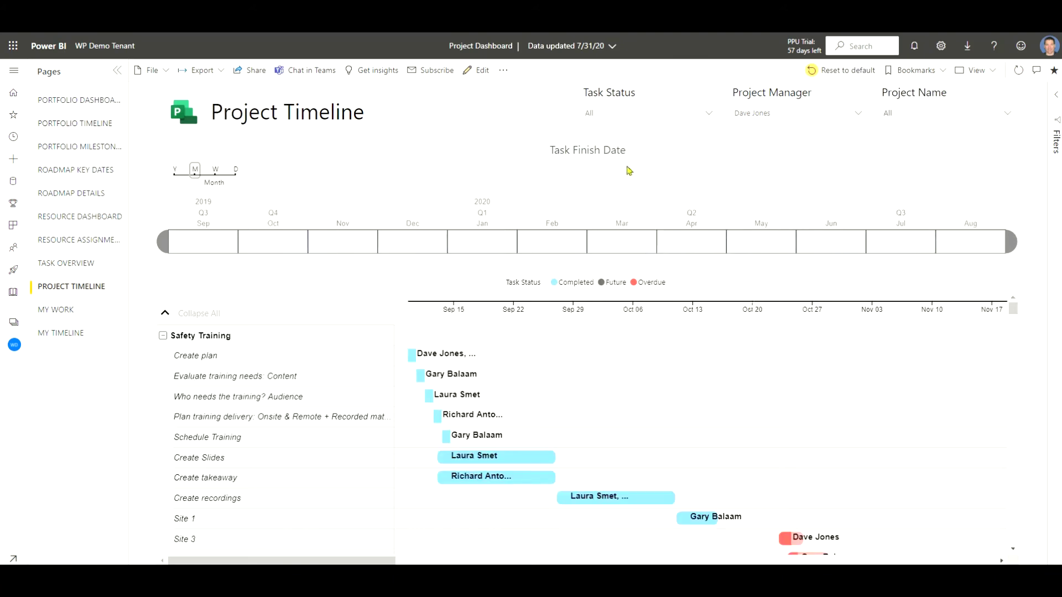
# Filter the Project Timeline to the Safety Training, Sales Effort and Simple IT application projects and review their scheduled tasks
pyautogui.click(934, 116)
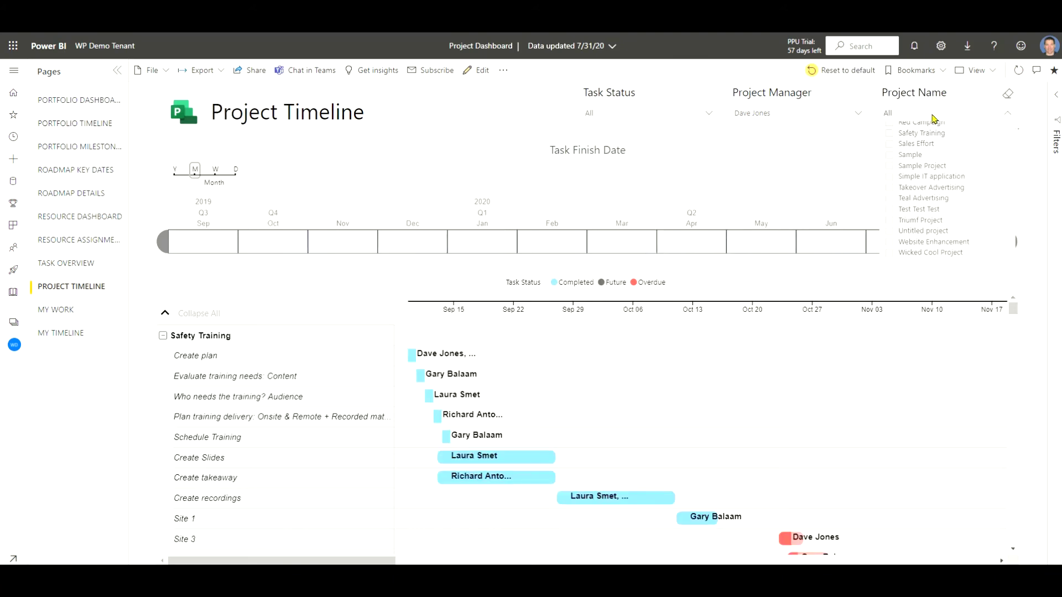
pyautogui.scroll(-5, 936, 211)
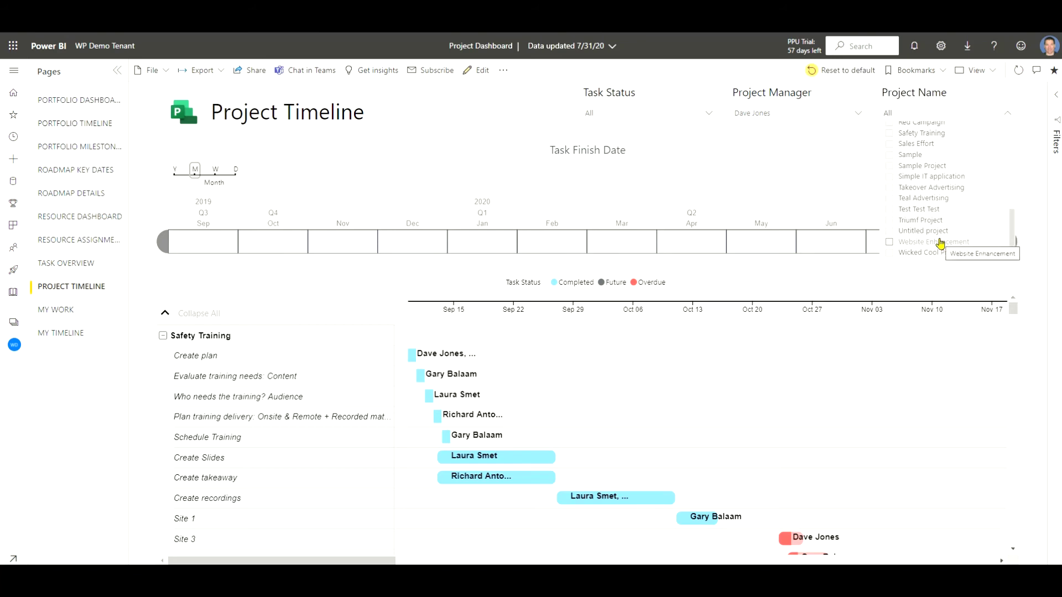
pyautogui.click(889, 135)
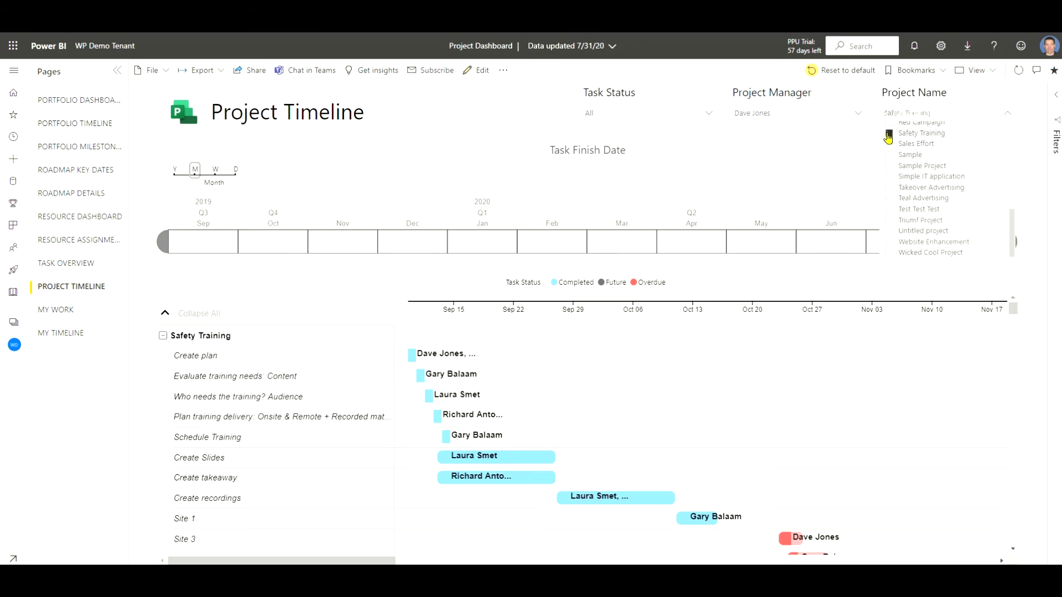
pyautogui.click(889, 145)
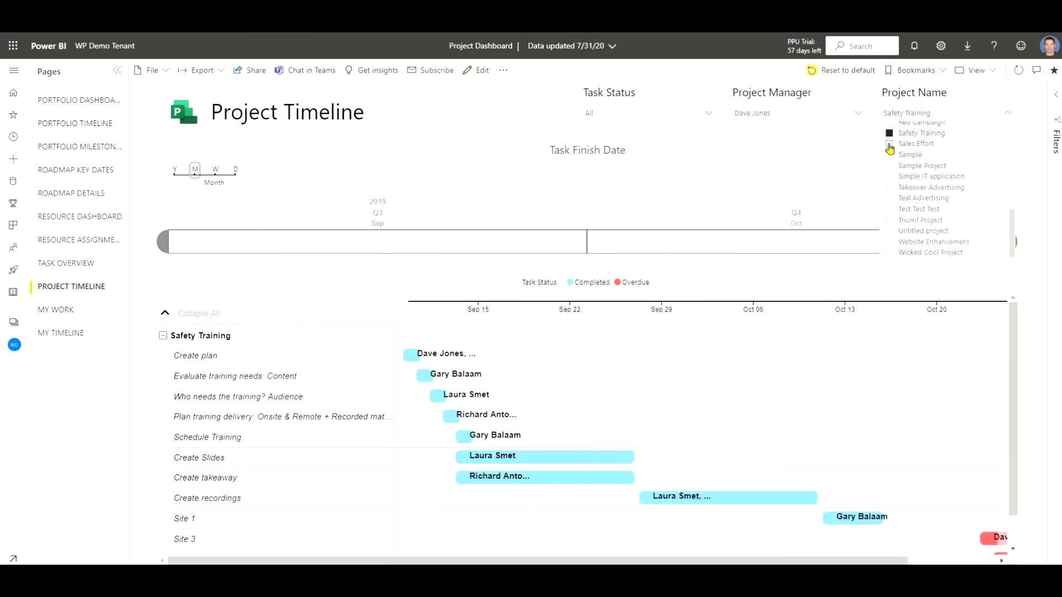
pyautogui.click(889, 177)
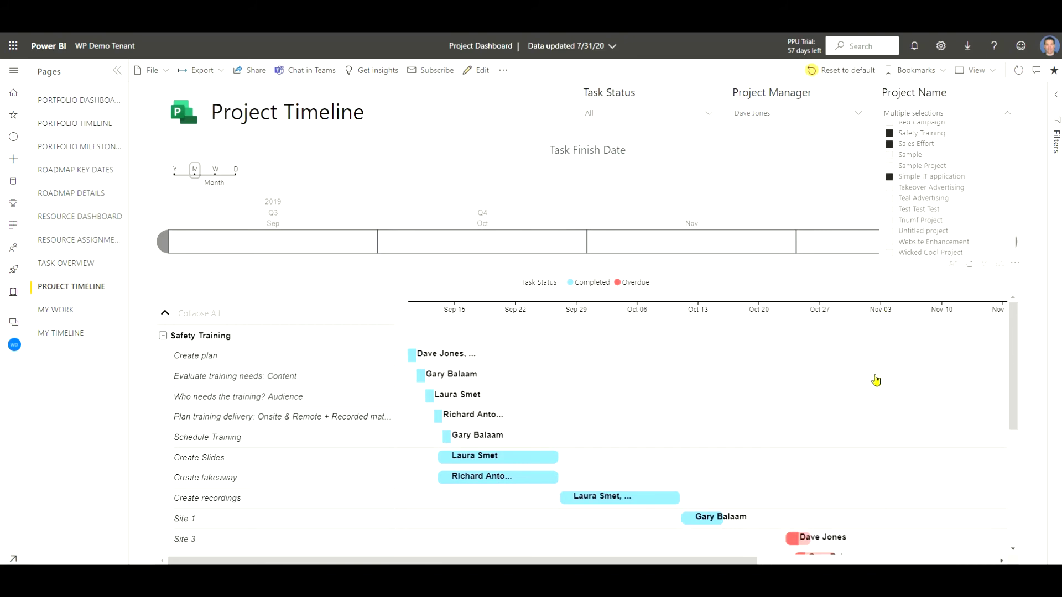
pyautogui.scroll(-5, 876, 380)
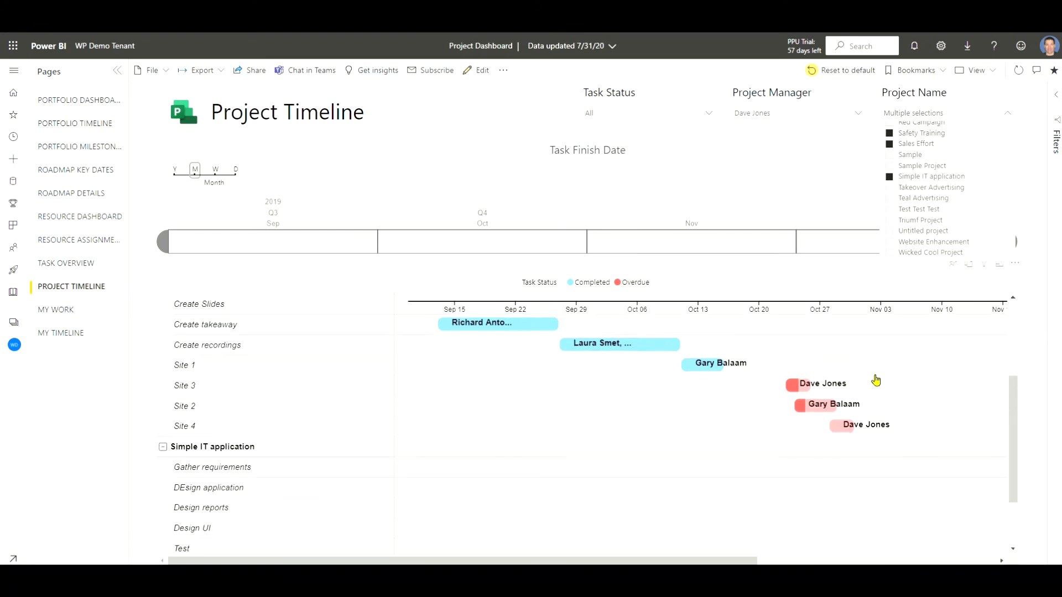
pyautogui.hscroll(5, 875, 380)
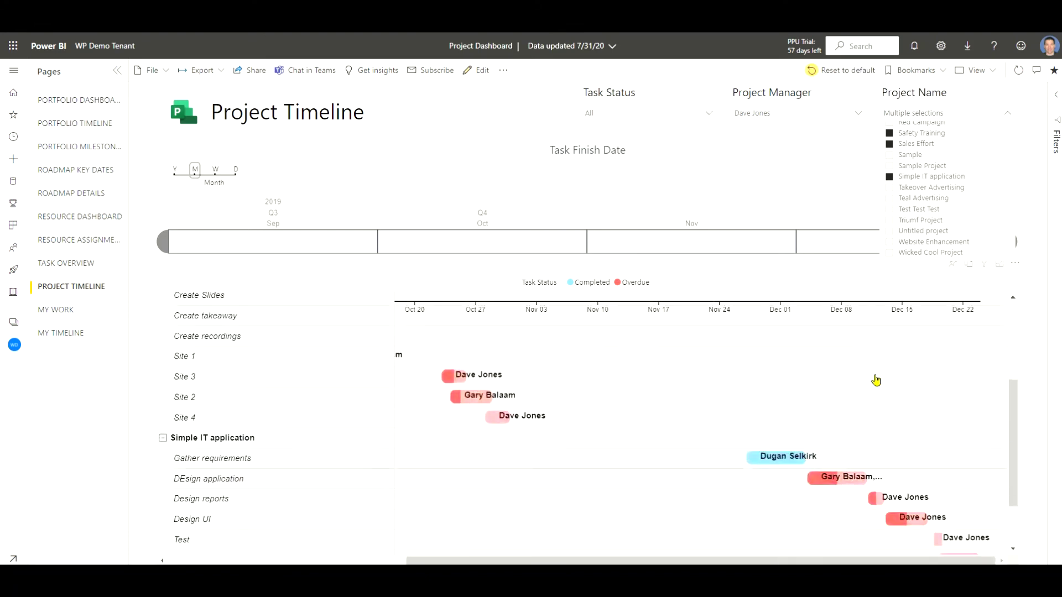
pyautogui.scroll(-2, 876, 380)
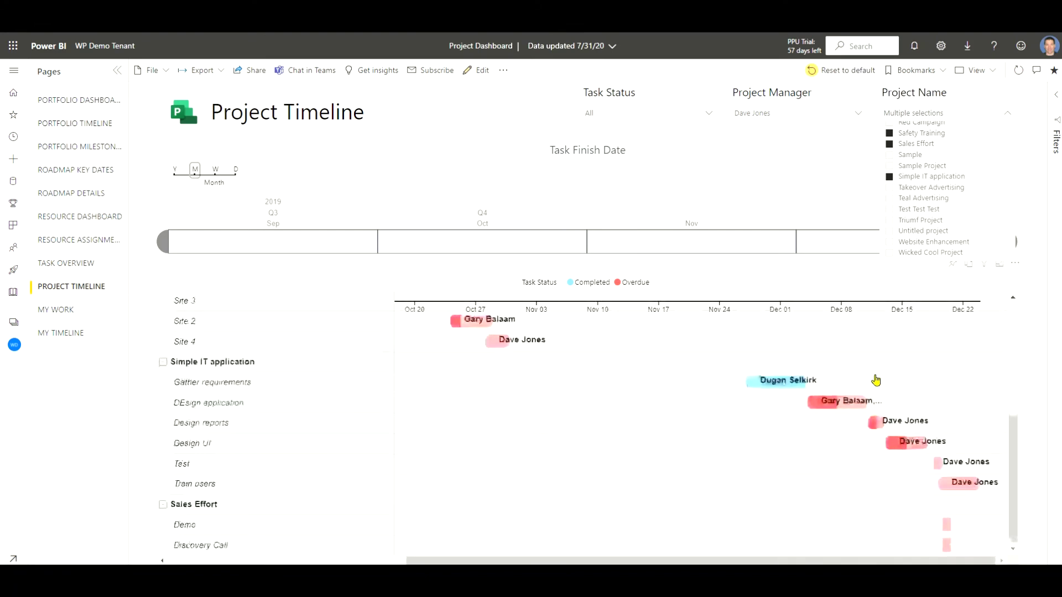
pyautogui.scroll(4, 875, 380)
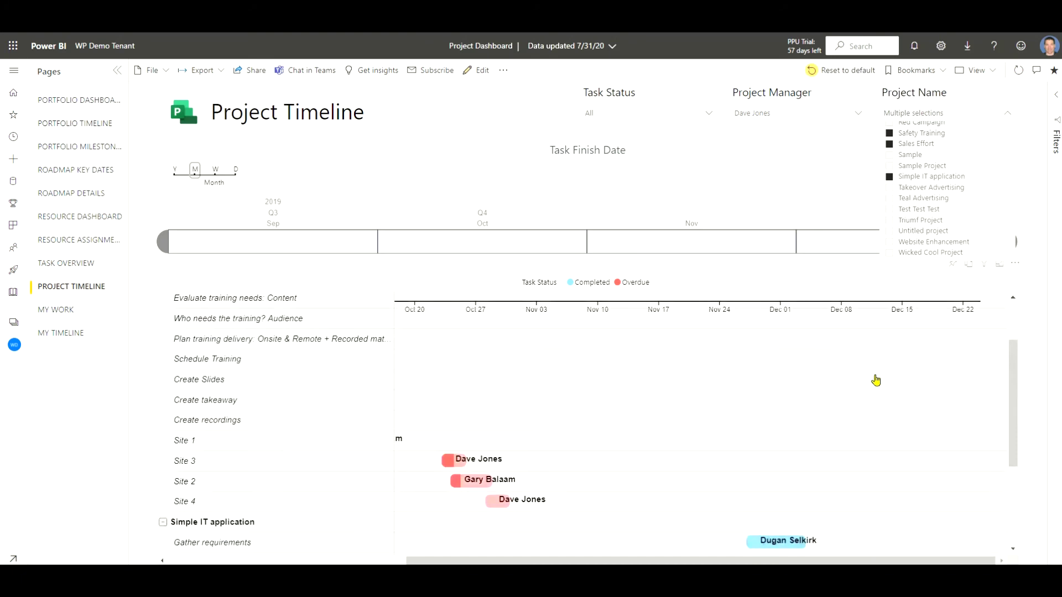
pyautogui.click(836, 152)
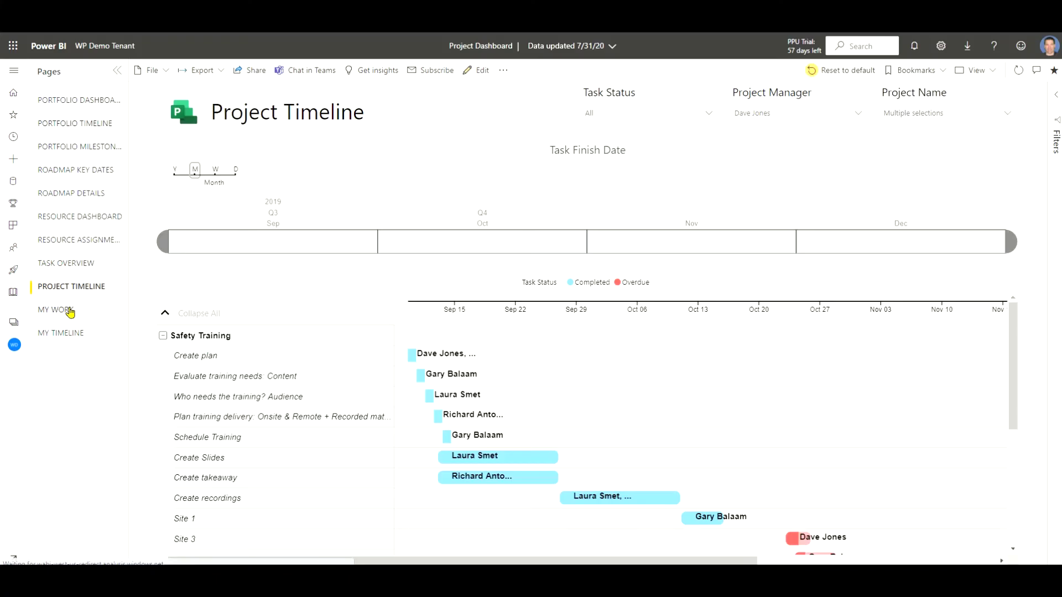
# Open the My Work page, filter it to the third resource in the list and review that resource's task table
pyautogui.click(61, 310)
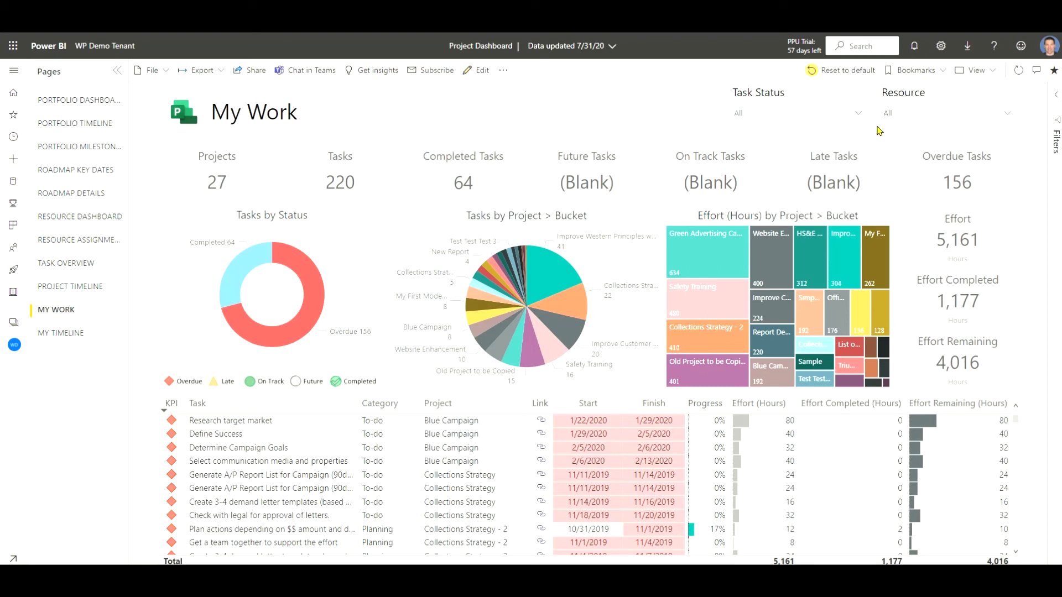
pyautogui.click(910, 116)
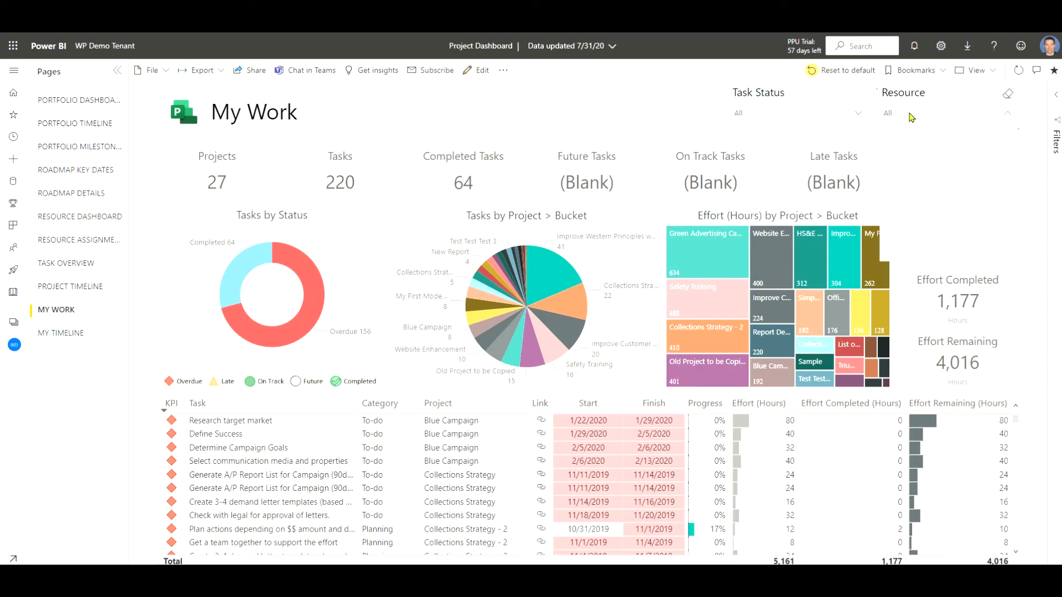
pyautogui.click(892, 150)
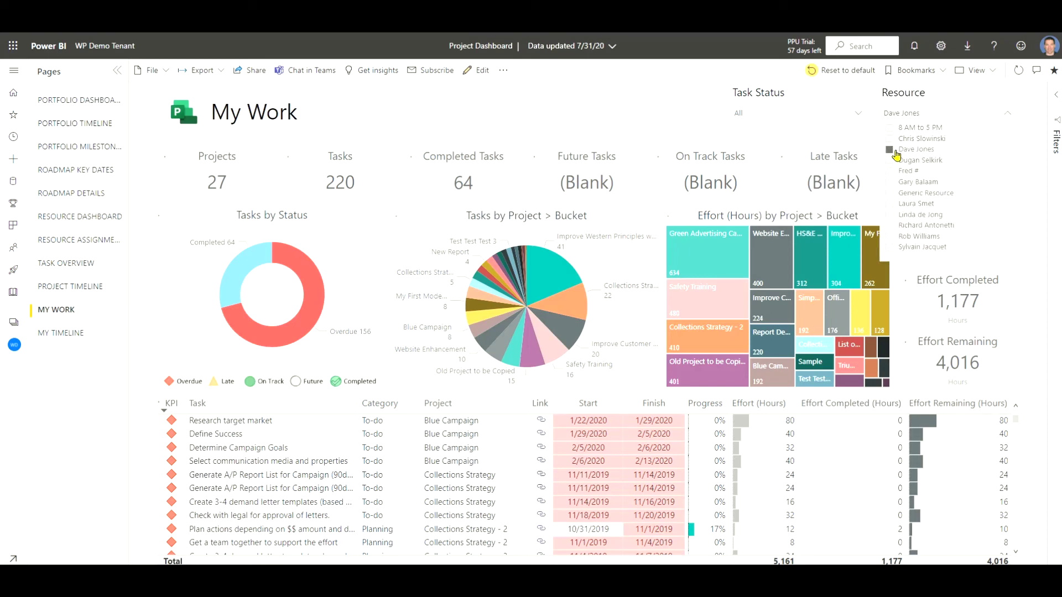
pyautogui.click(711, 160)
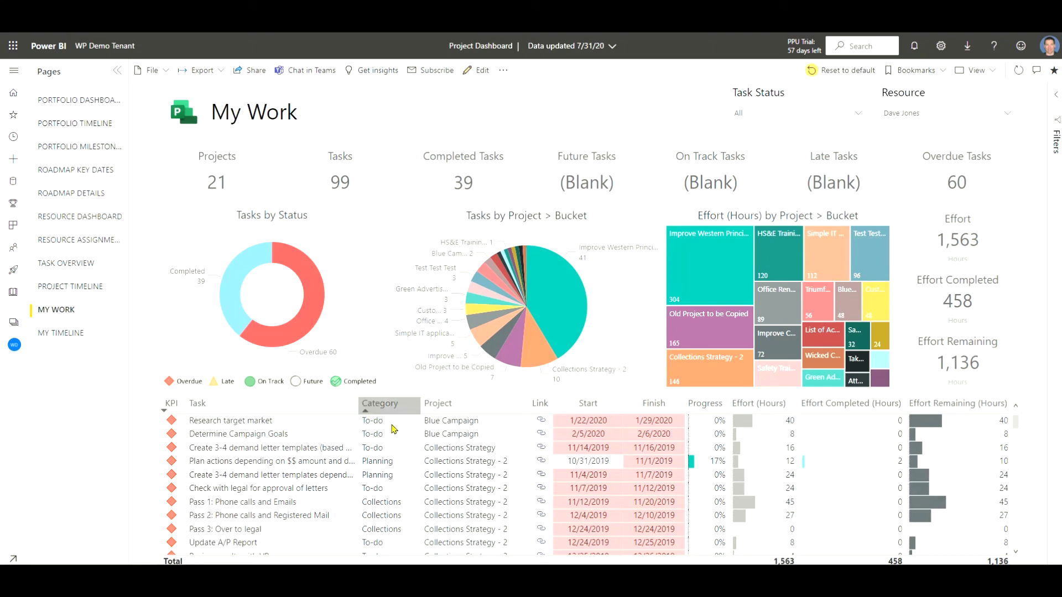
pyautogui.scroll(-10, 426, 492)
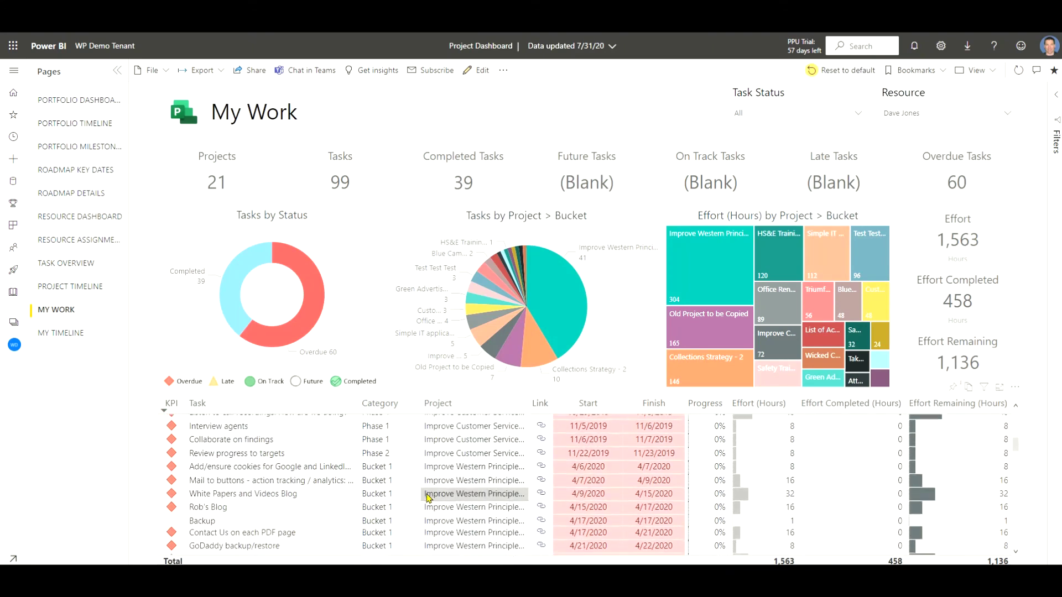
pyautogui.scroll(-1, 427, 498)
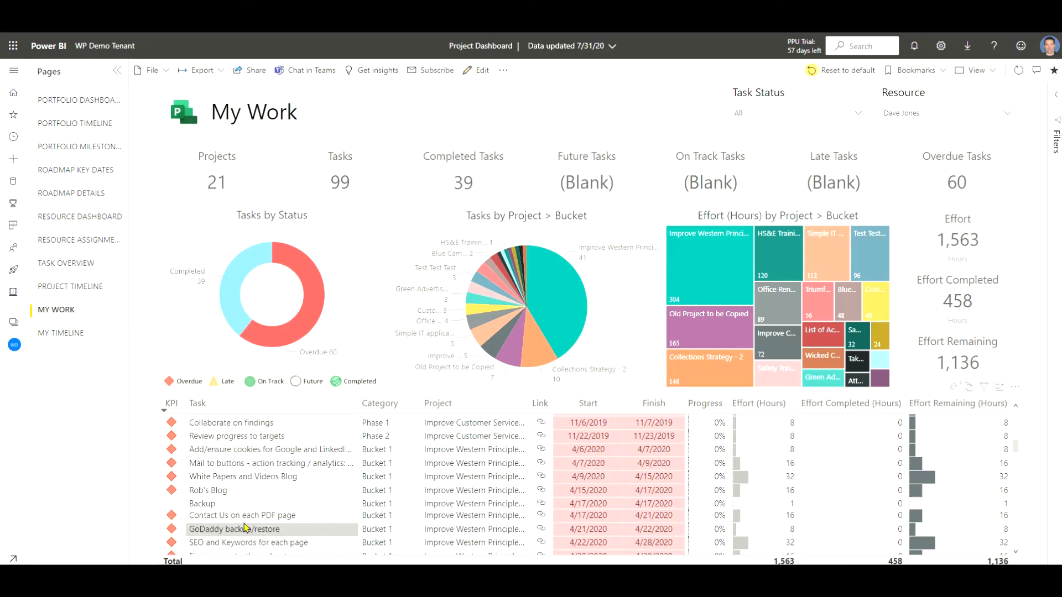
# Open the My Timeline page and filter it to the Future and Overdue task statuses
pyautogui.click(80, 333)
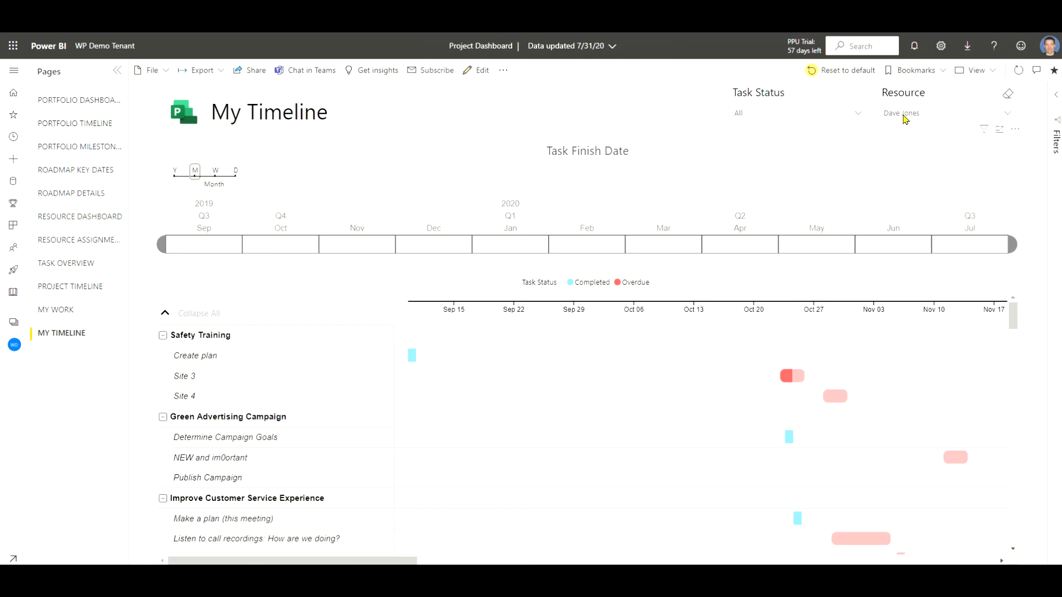
pyautogui.click(795, 117)
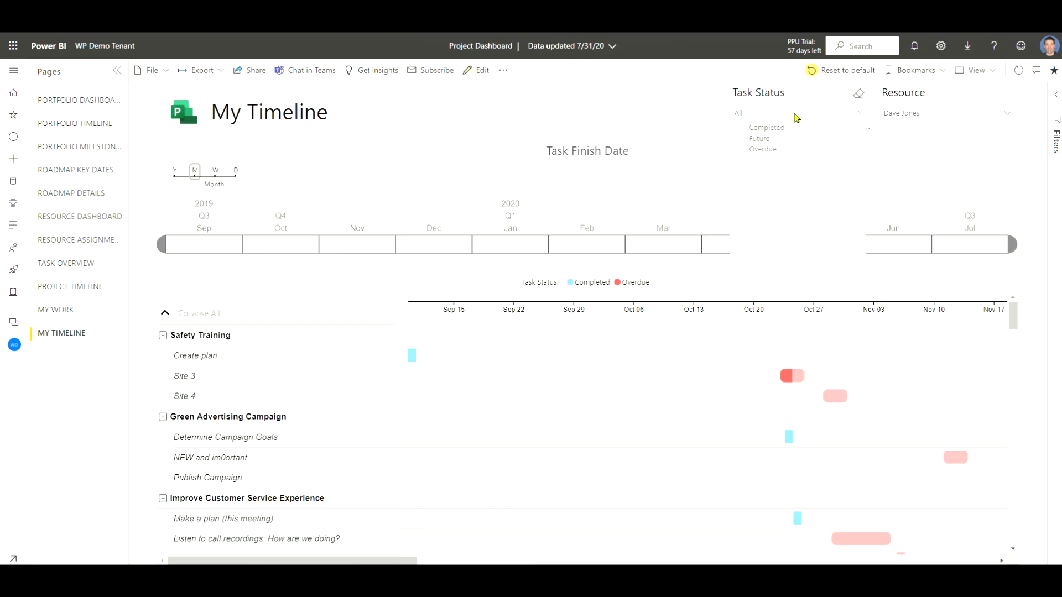
pyautogui.click(741, 139)
pyautogui.click(741, 149)
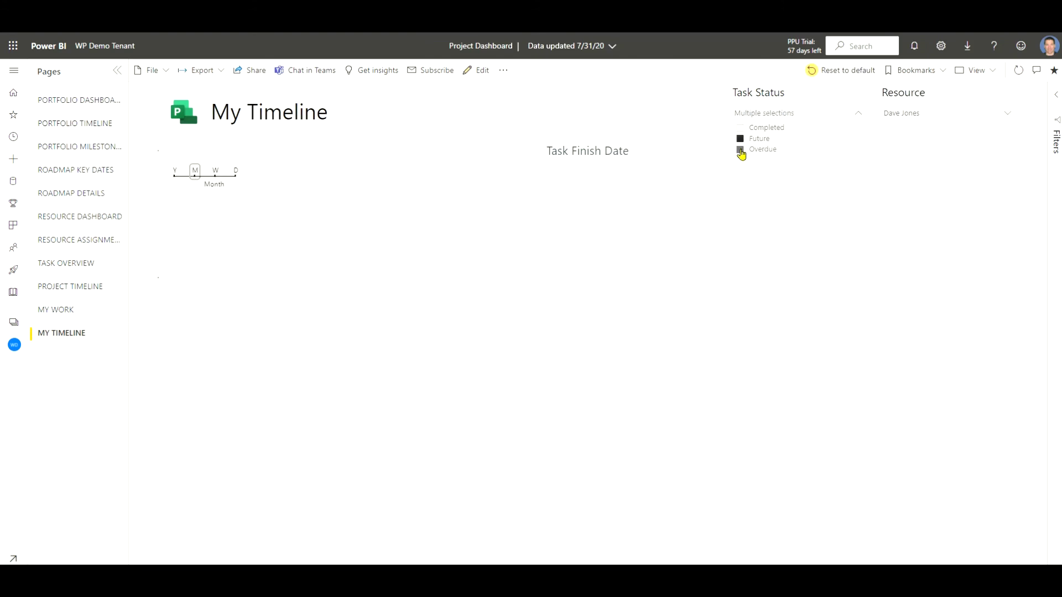
pyautogui.click(685, 130)
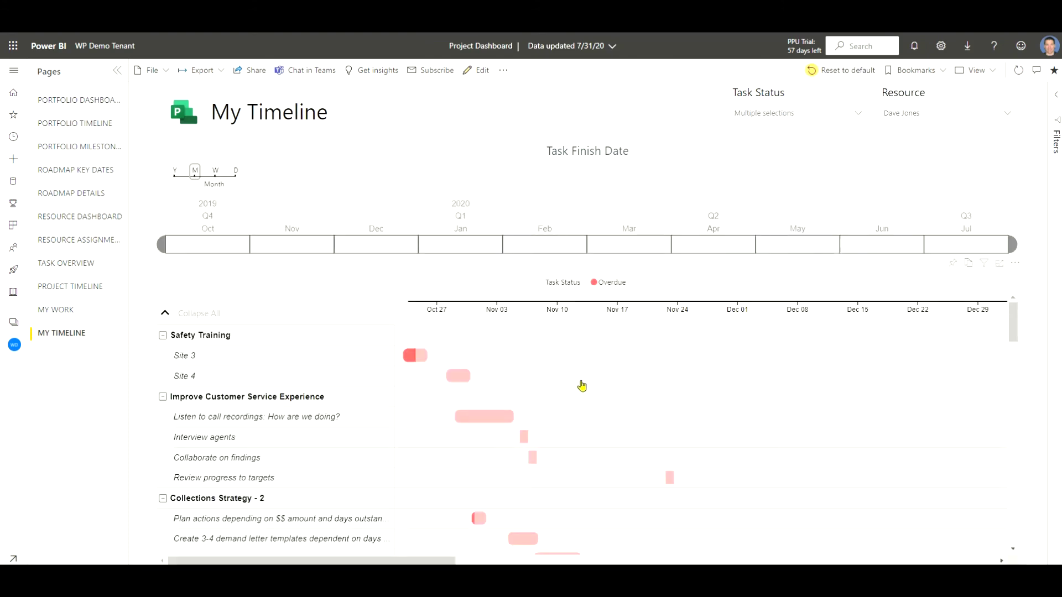
# Examine the filtered tasks on My Timeline across the projects, including the details of the Collections Strategy - 2 tasks
pyautogui.scroll(-4, 582, 387)
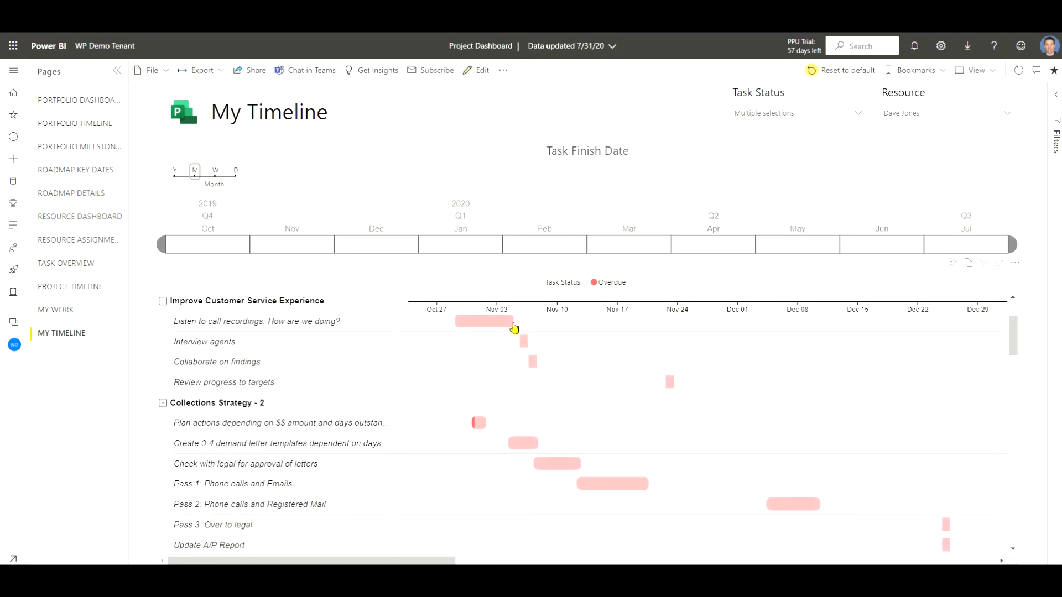
pyautogui.scroll(4, 495, 316)
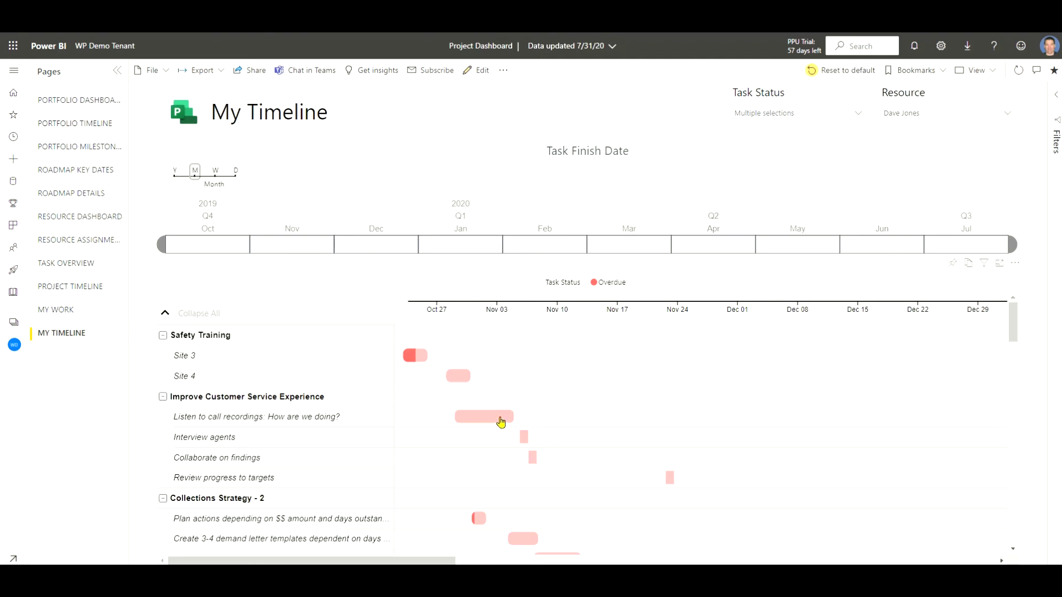
pyautogui.moveTo(523, 554)
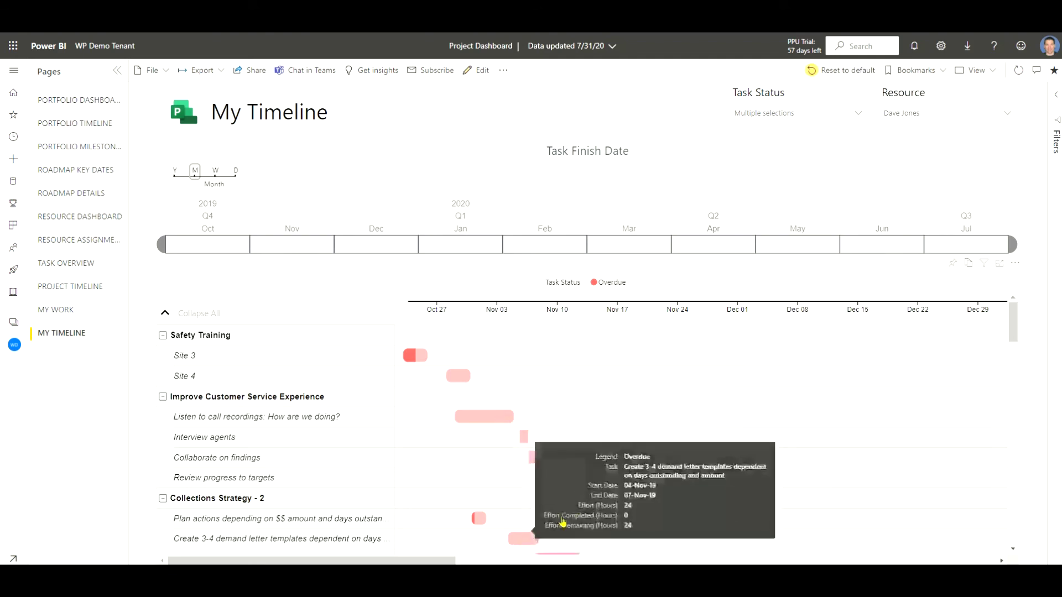
pyautogui.scroll(-2, 487, 479)
pyautogui.scroll(-4, 487, 479)
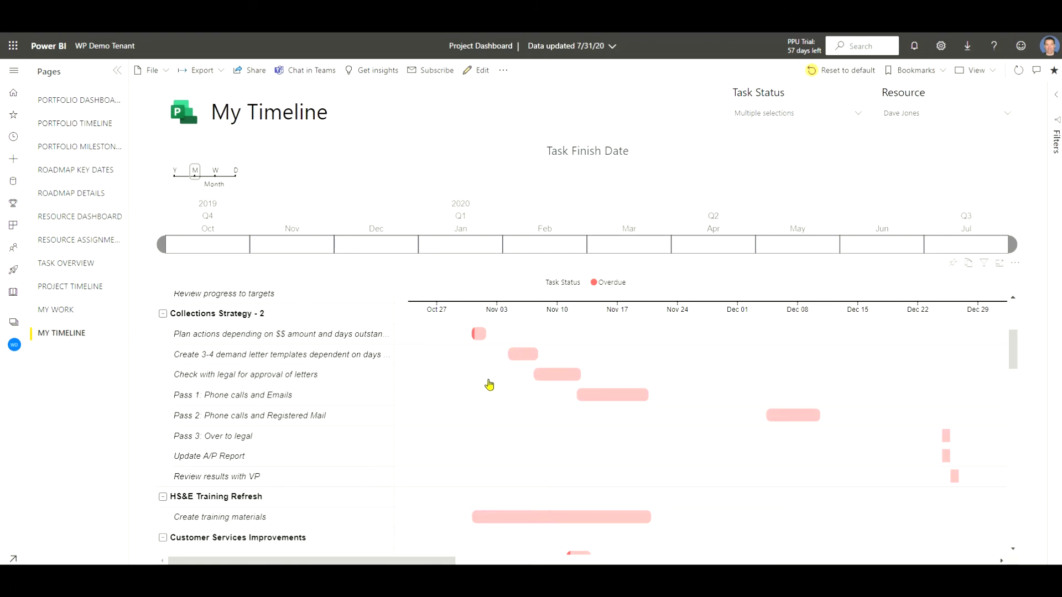
pyautogui.moveTo(513, 352)
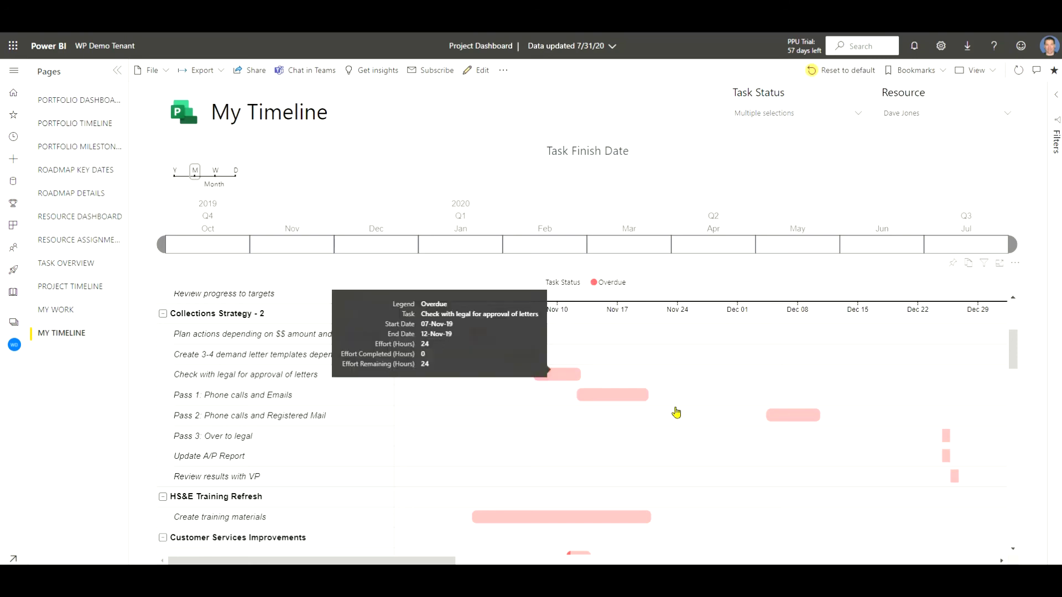
pyautogui.scroll(2, 685, 358)
pyautogui.scroll(2, 686, 358)
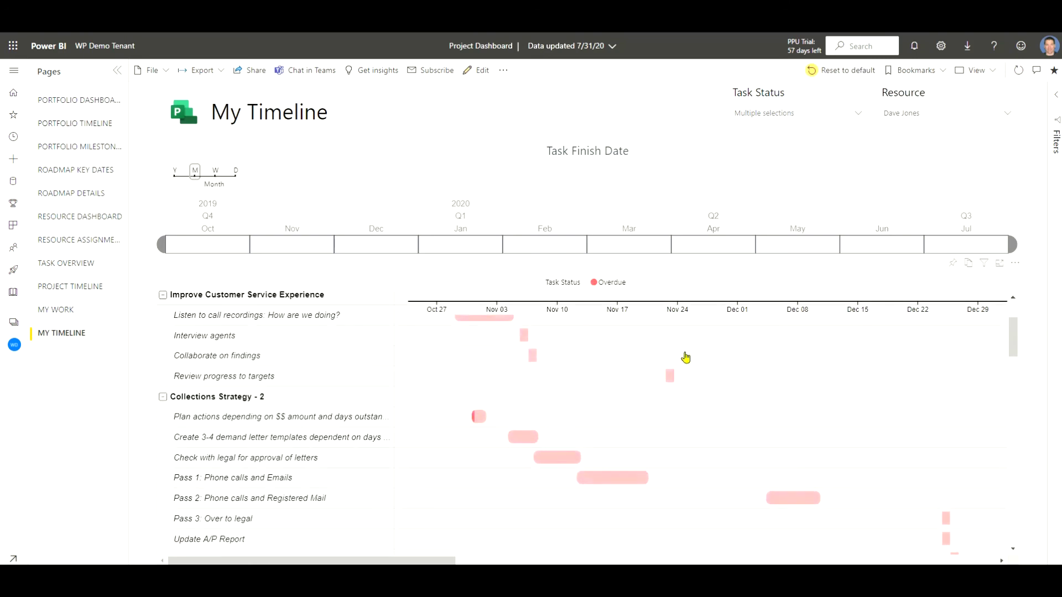
pyautogui.scroll(1, 685, 358)
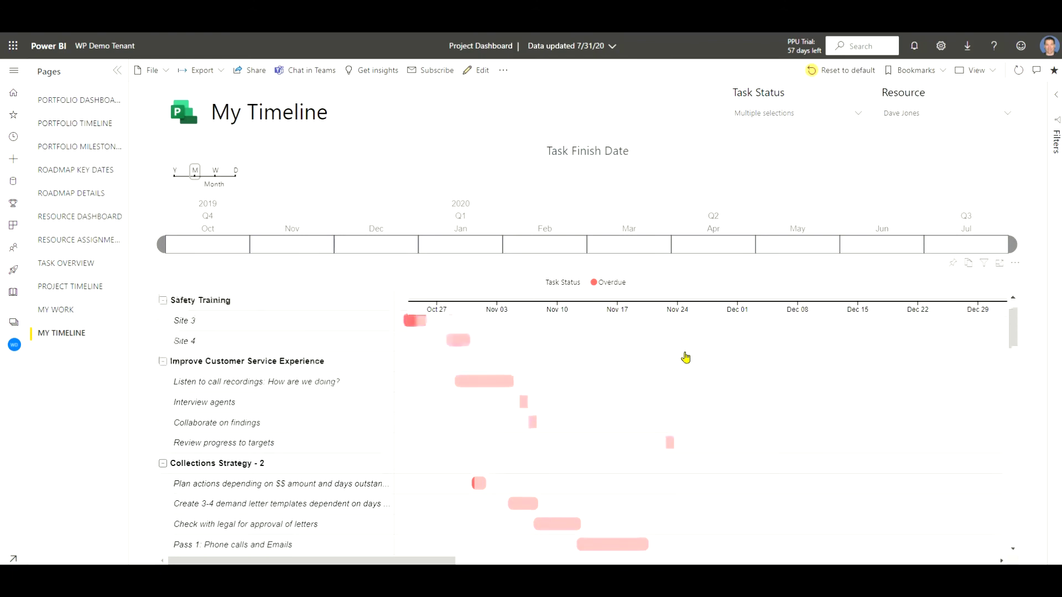
pyautogui.scroll(-6, 686, 358)
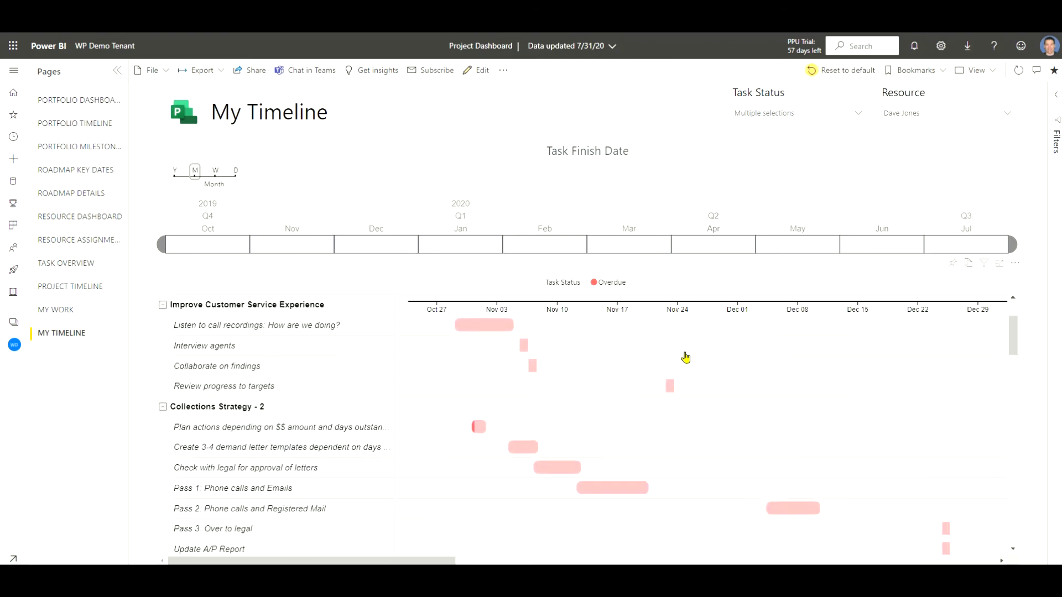
pyautogui.scroll(-2, 686, 358)
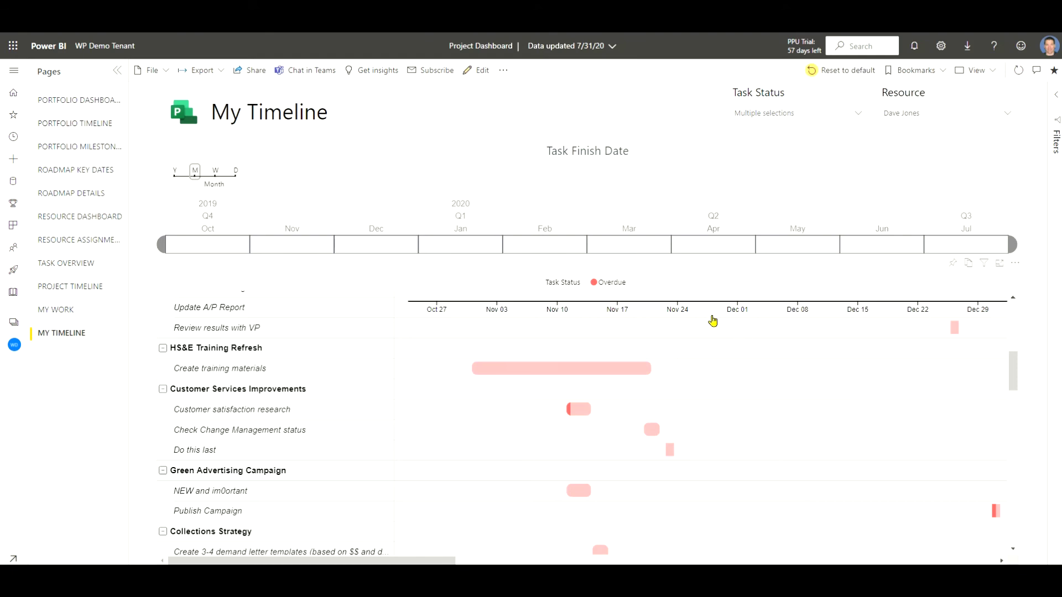
pyautogui.scroll(5, 713, 321)
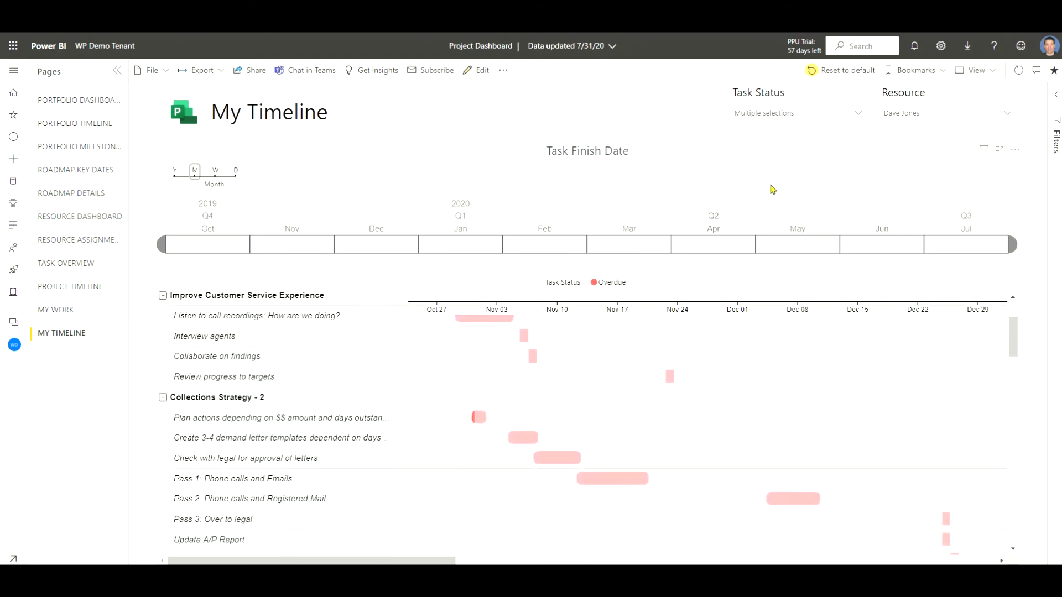